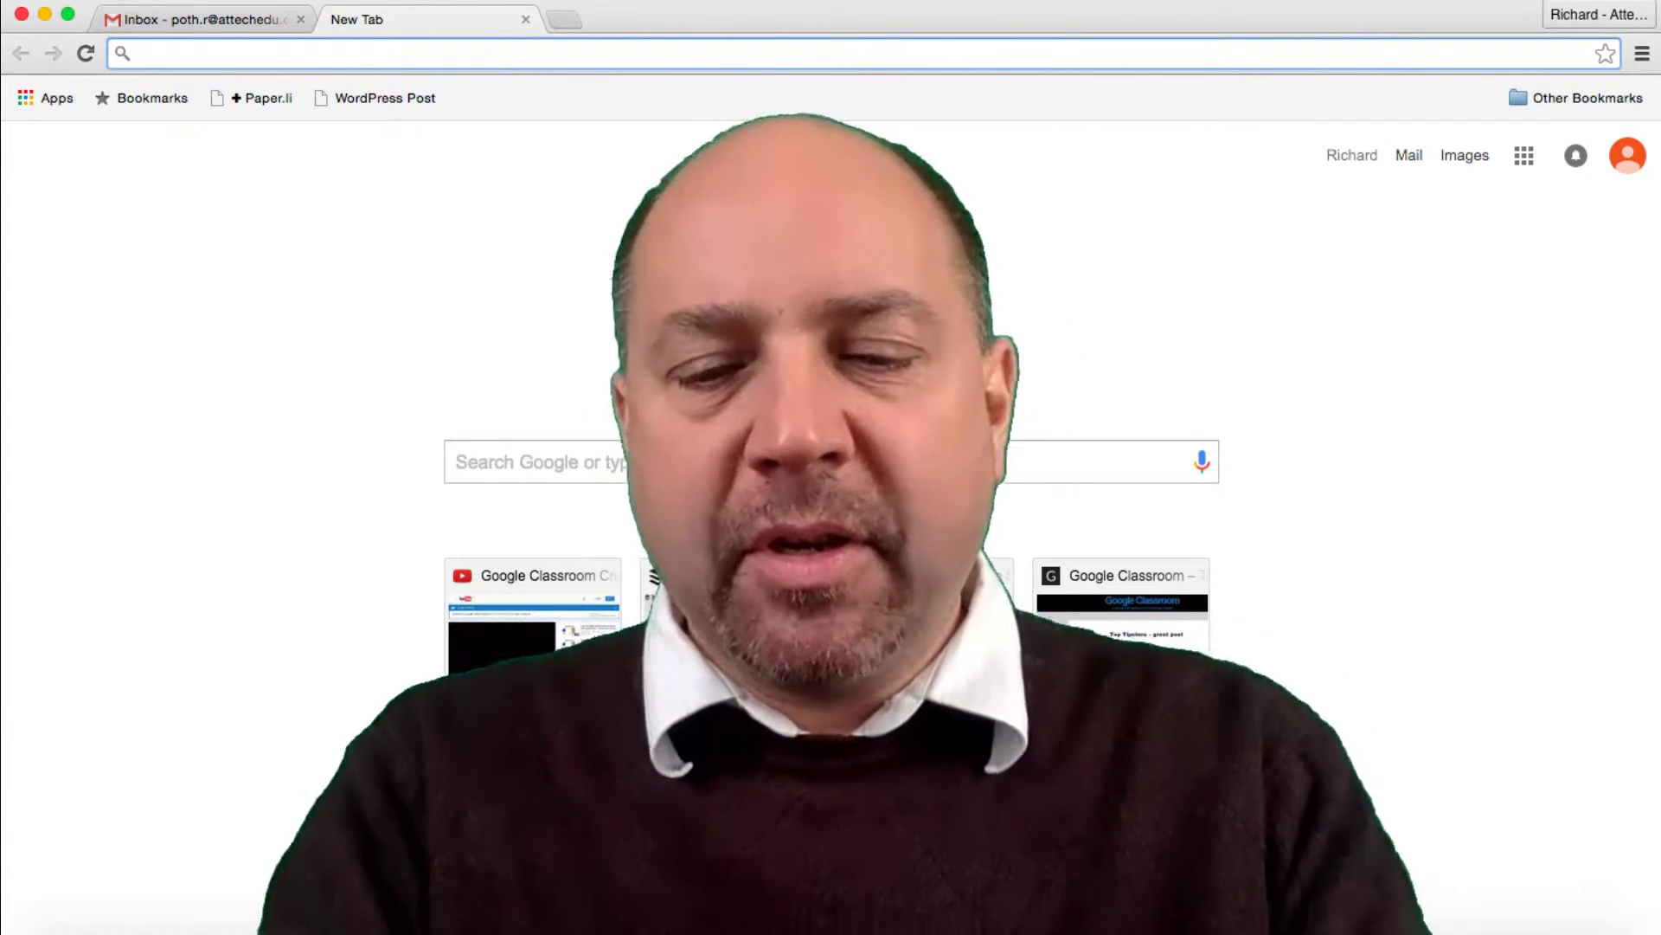
Search Google for the 'maps google' suggestion from a new tab's address bar.
{"action": "type", "text": "maps"}
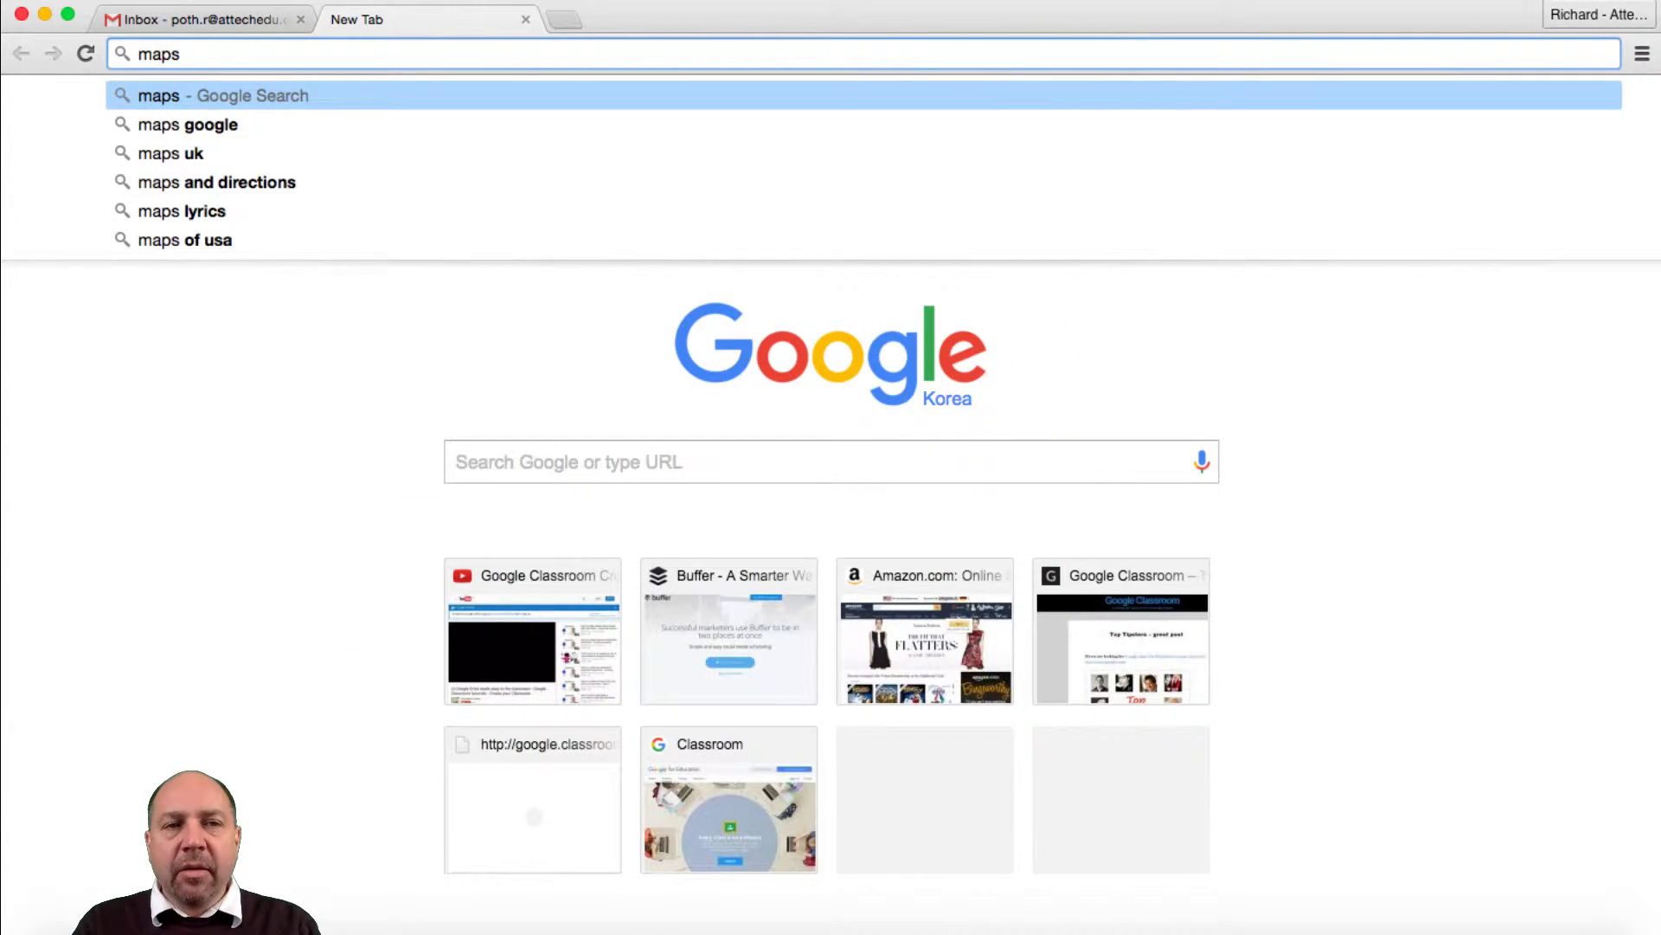
{"action": "key", "text": "Down"}
{"action": "key", "text": "Return"}
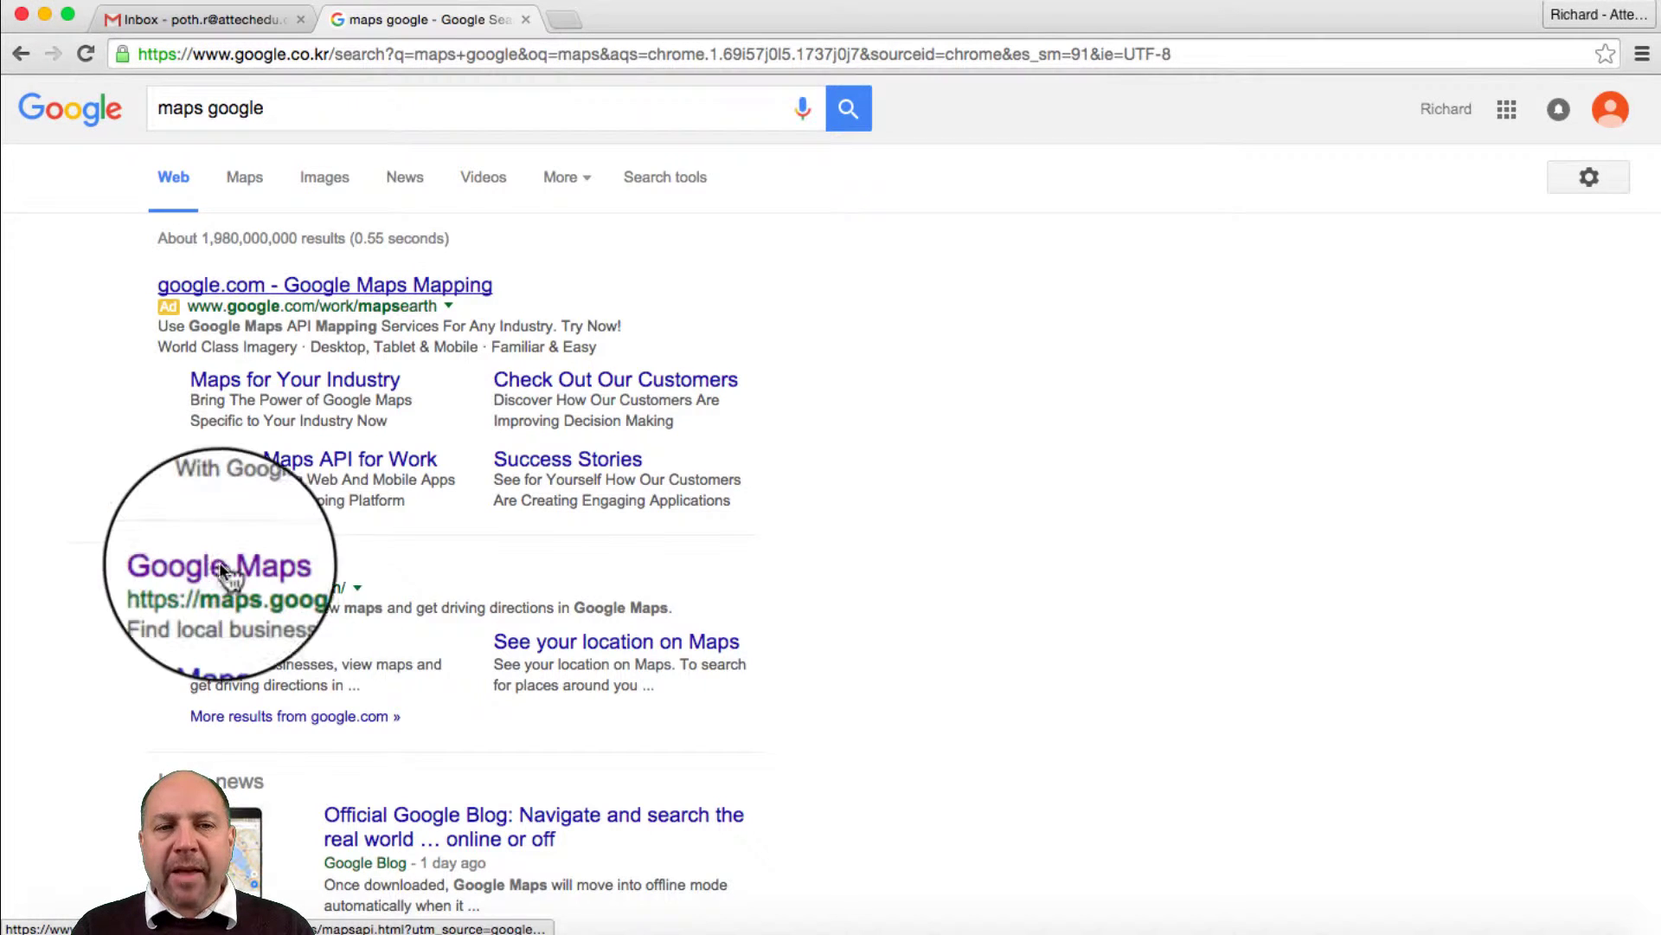
Open Google Maps from the search results and check the account panel.
{"action": "left_click", "coordinate": [221, 573]}
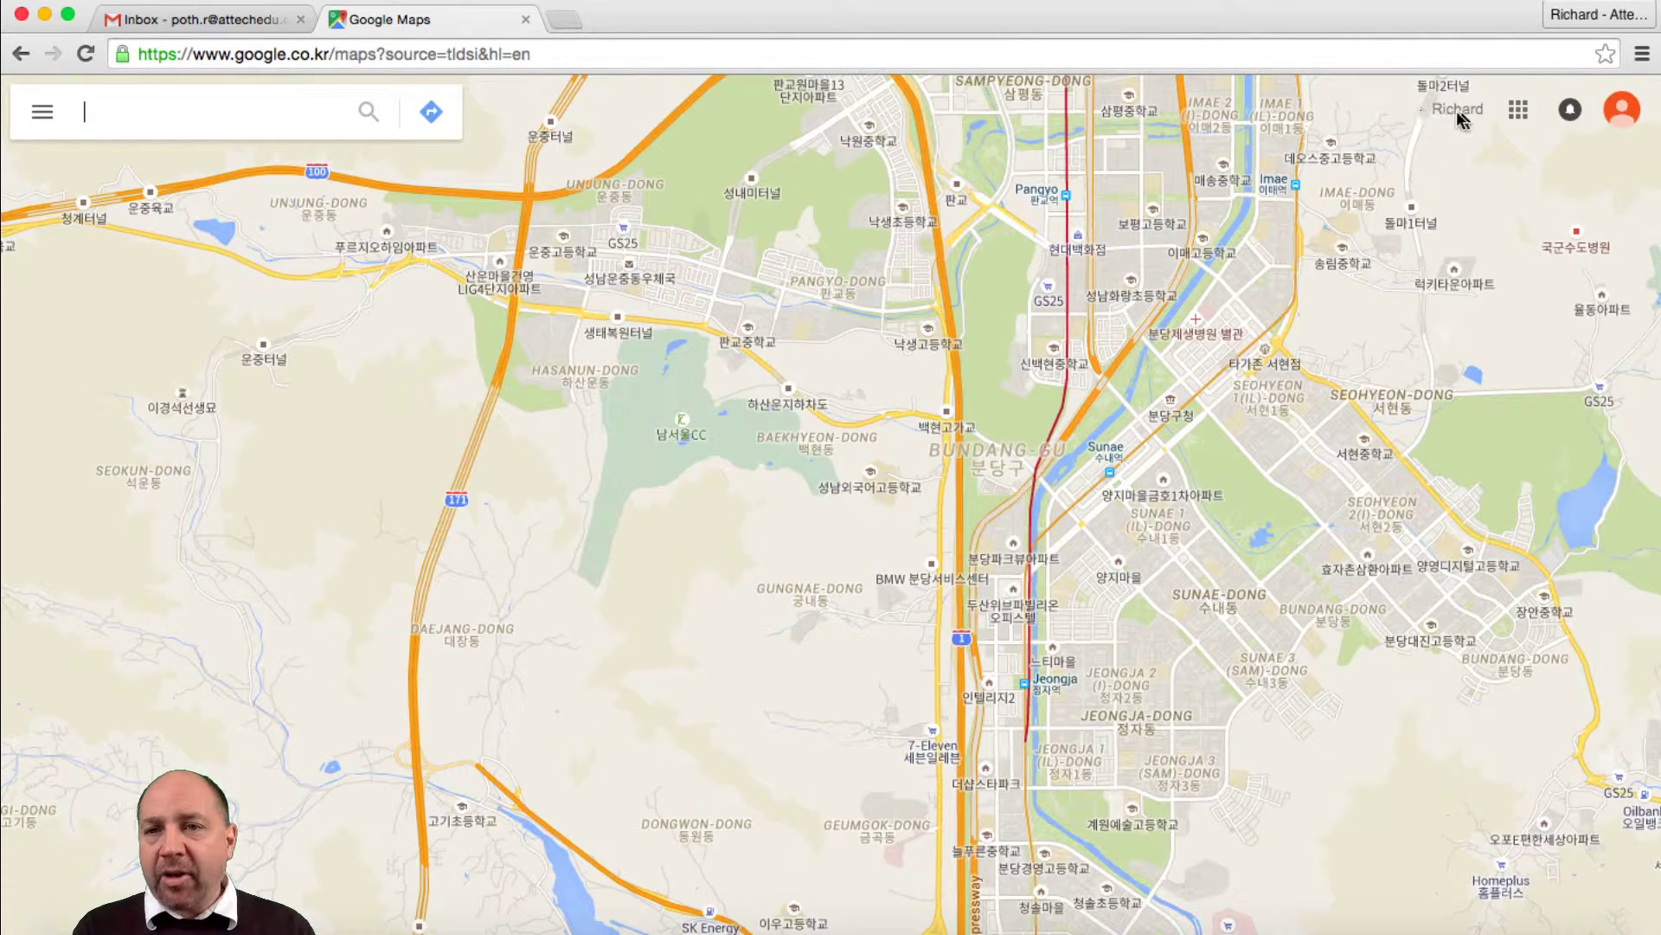
{"action": "left_click", "coordinate": [1621, 116]}
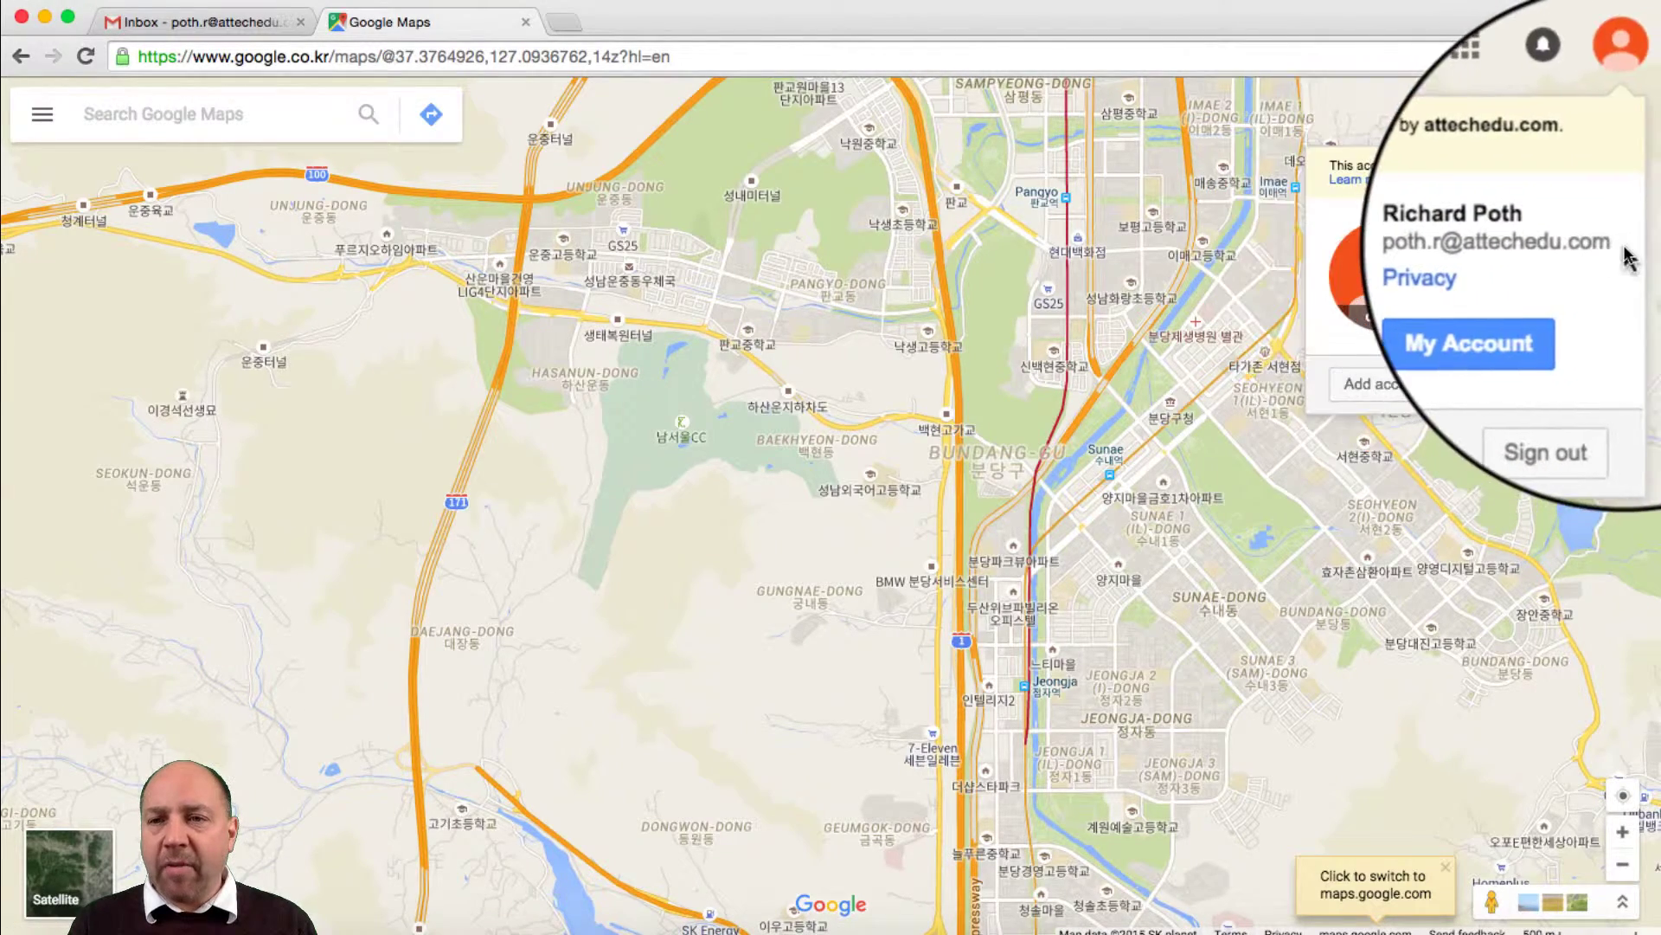
{"action": "left_click", "coordinate": [1339, 101]}
Pan the map north to show Sujeong-gu and Bokjeong in Seongnam.
{"action": "left_click_drag", "start_coordinate": [799, 523], "coordinate": [758, 513]}
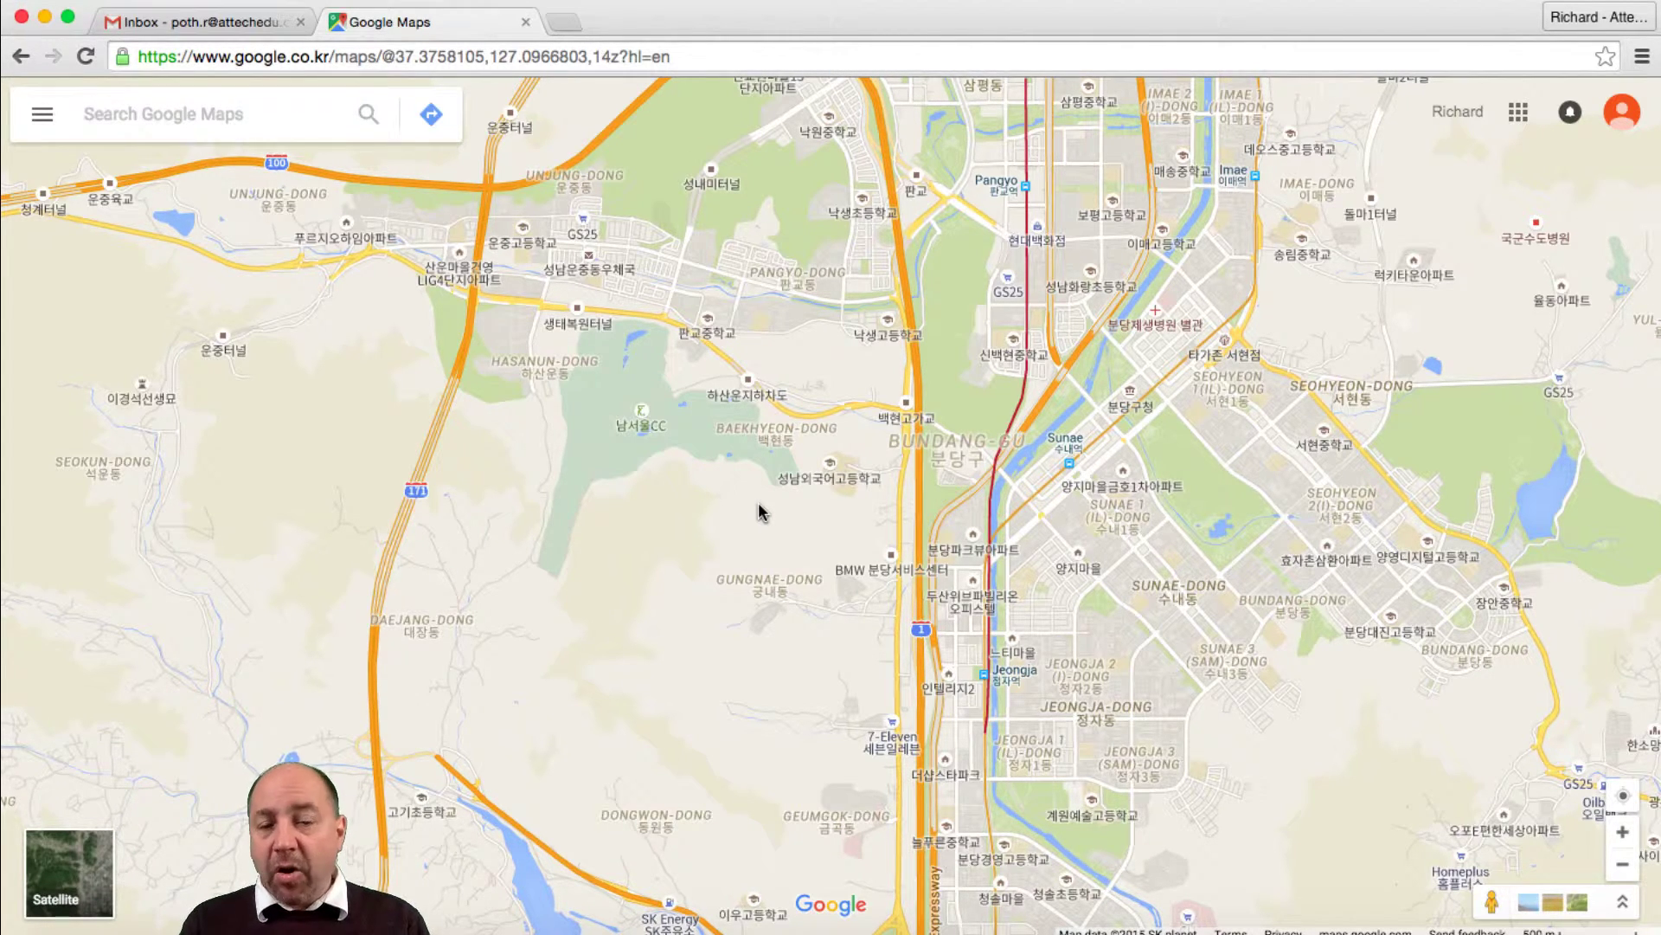
{"action": "left_click_drag", "start_coordinate": [823, 360], "coordinate": [876, 593]}
{"action": "left_click_drag", "start_coordinate": [1035, 182], "coordinate": [882, 567]}
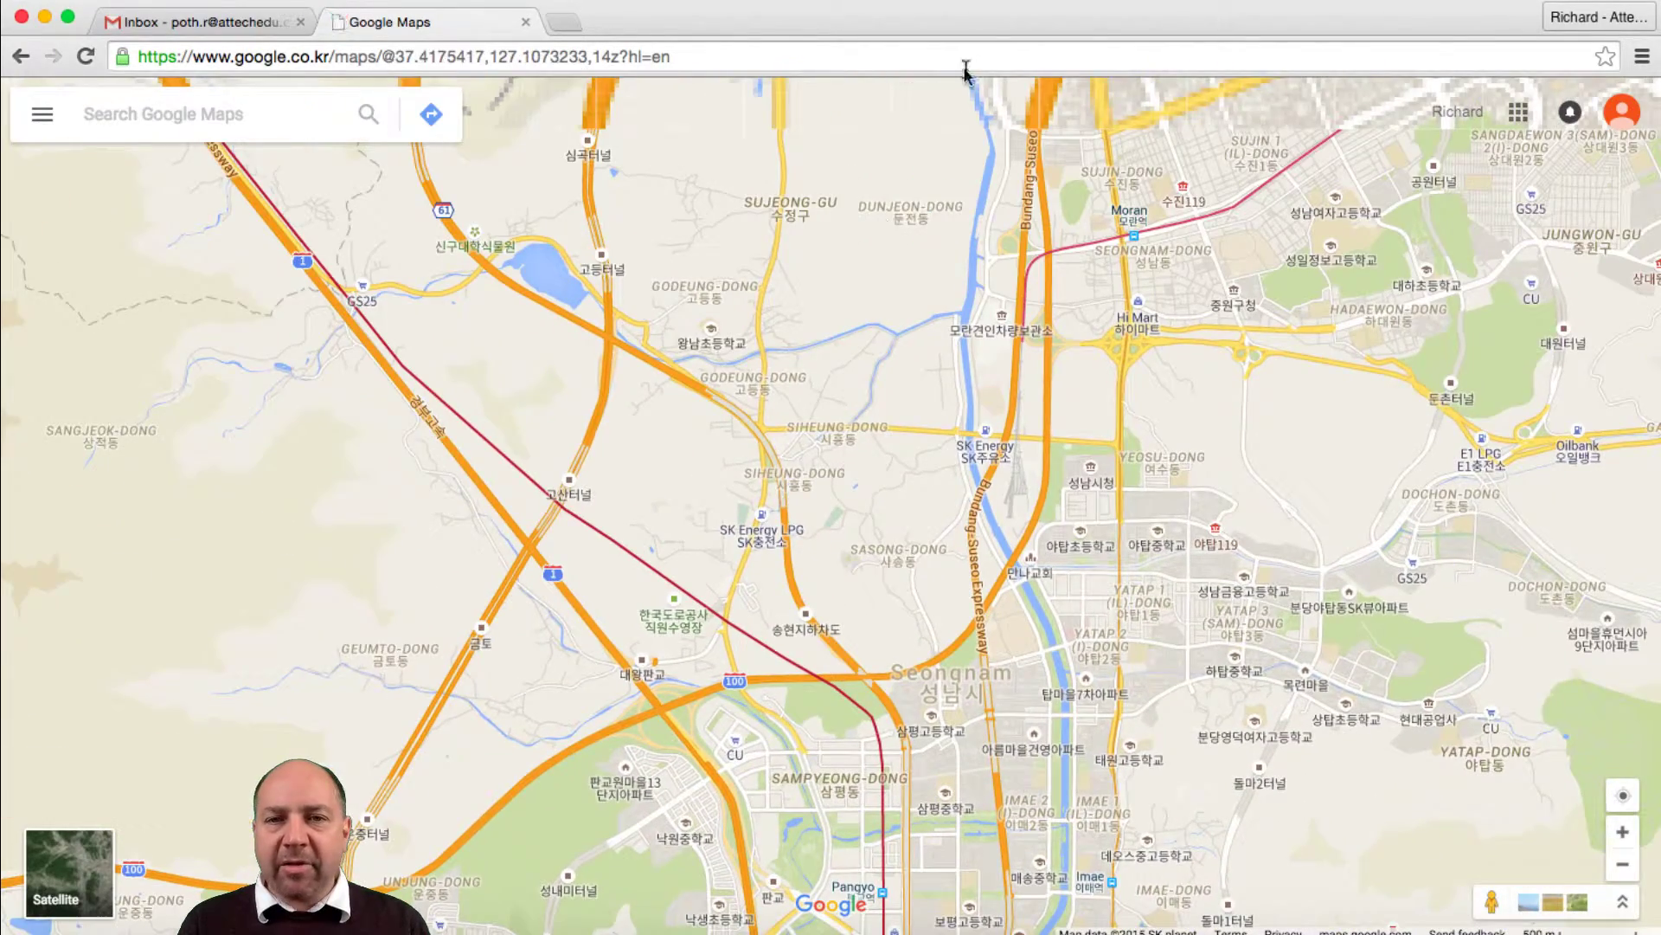
{"action": "left_click_drag", "start_coordinate": [989, 148], "coordinate": [895, 452]}
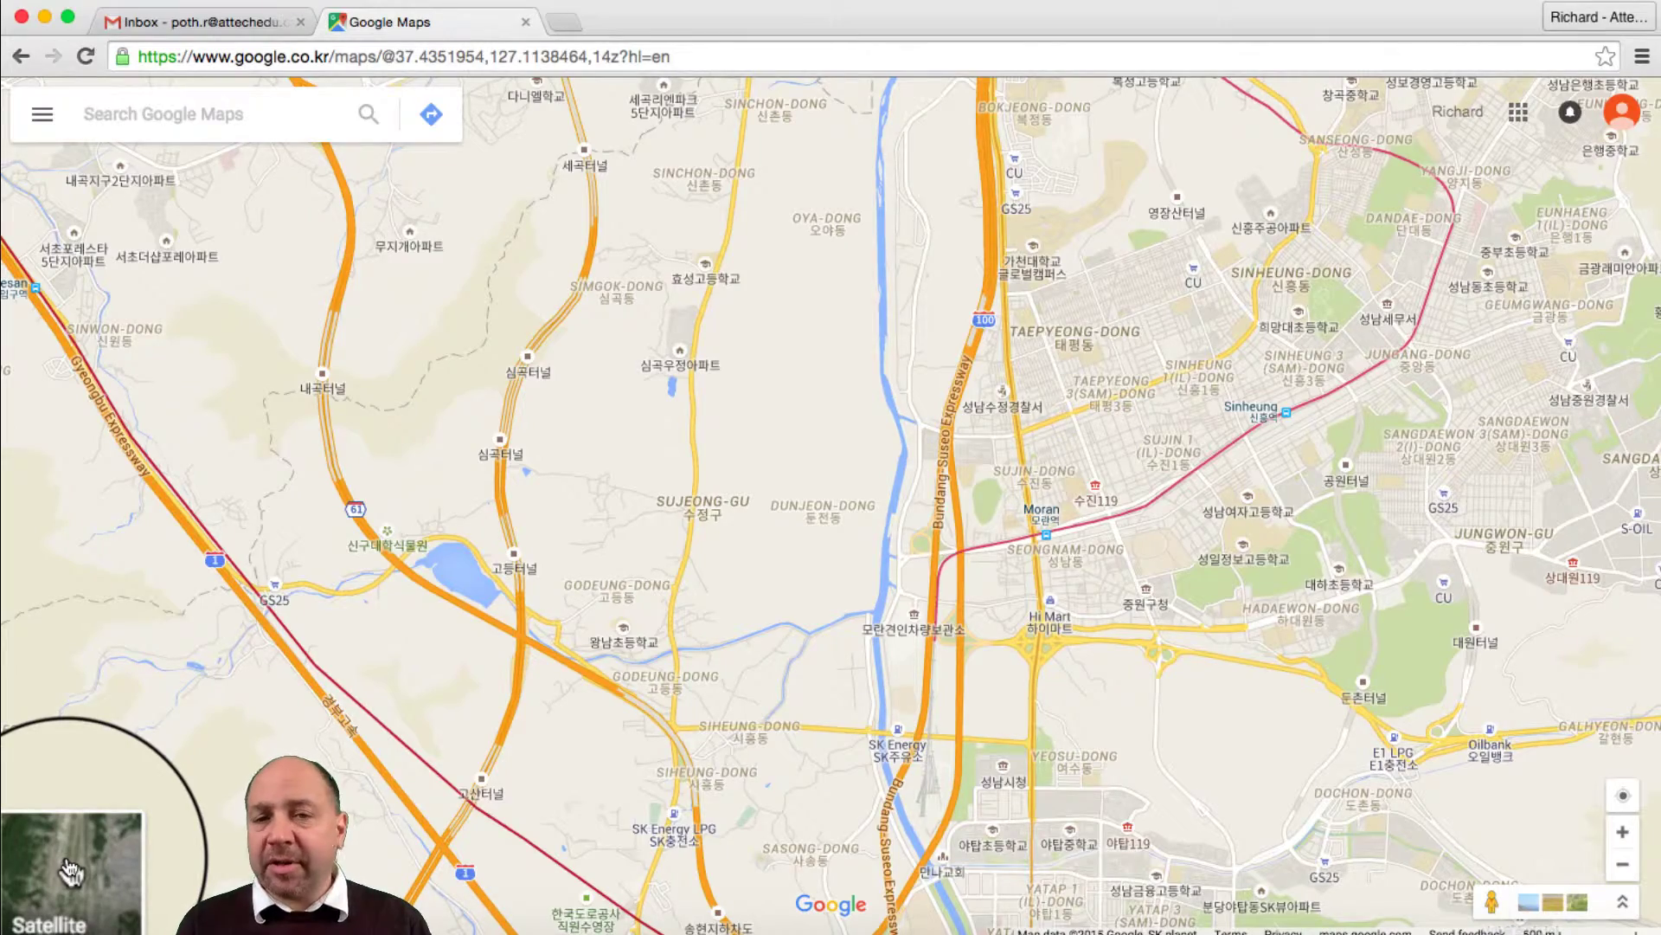
Toggle satellite view on and off, then view the botanical garden photo from the Explore strip.
{"action": "left_click", "coordinate": [70, 870]}
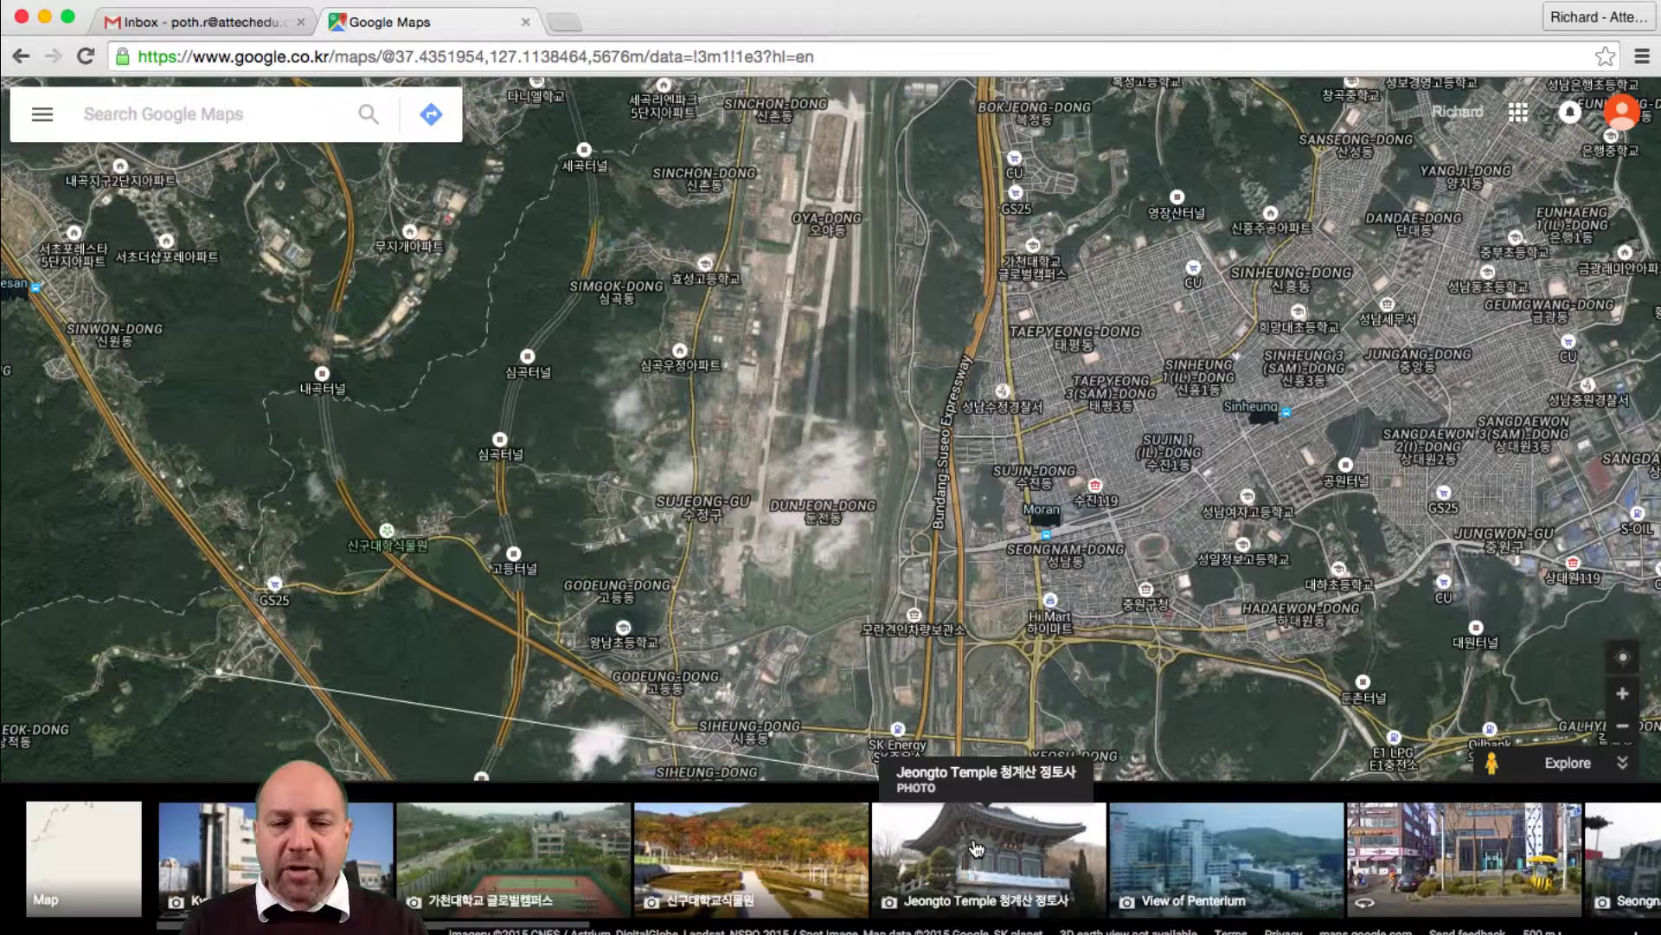
{"action": "left_click", "coordinate": [75, 857]}
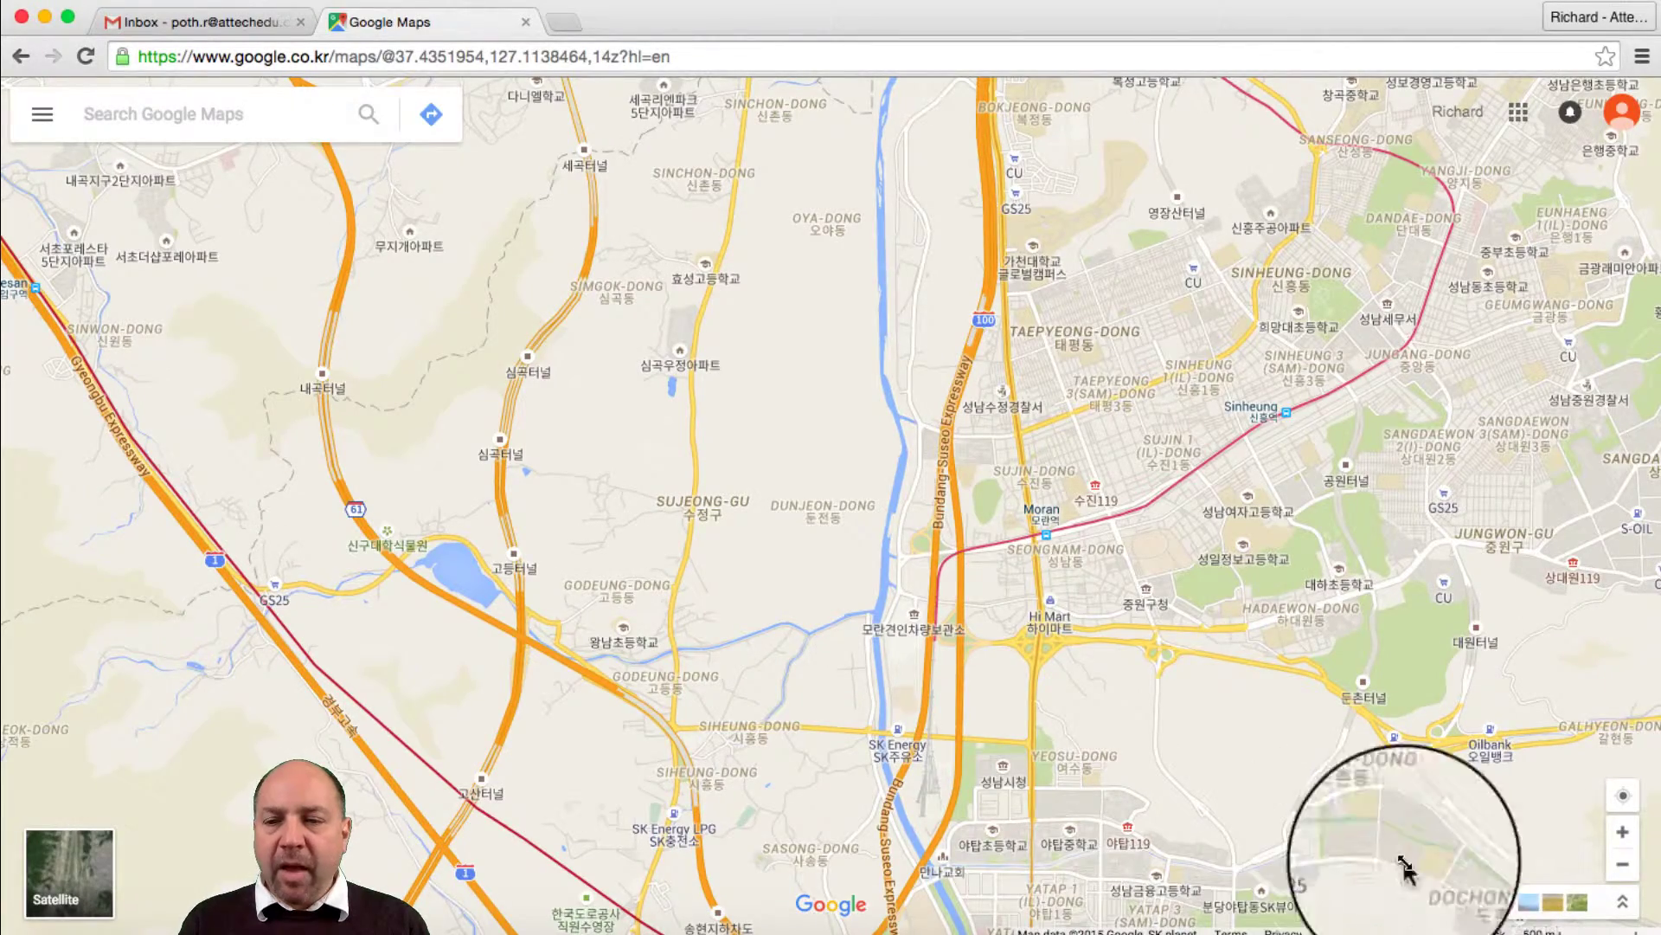
{"action": "left_click", "coordinate": [1625, 908]}
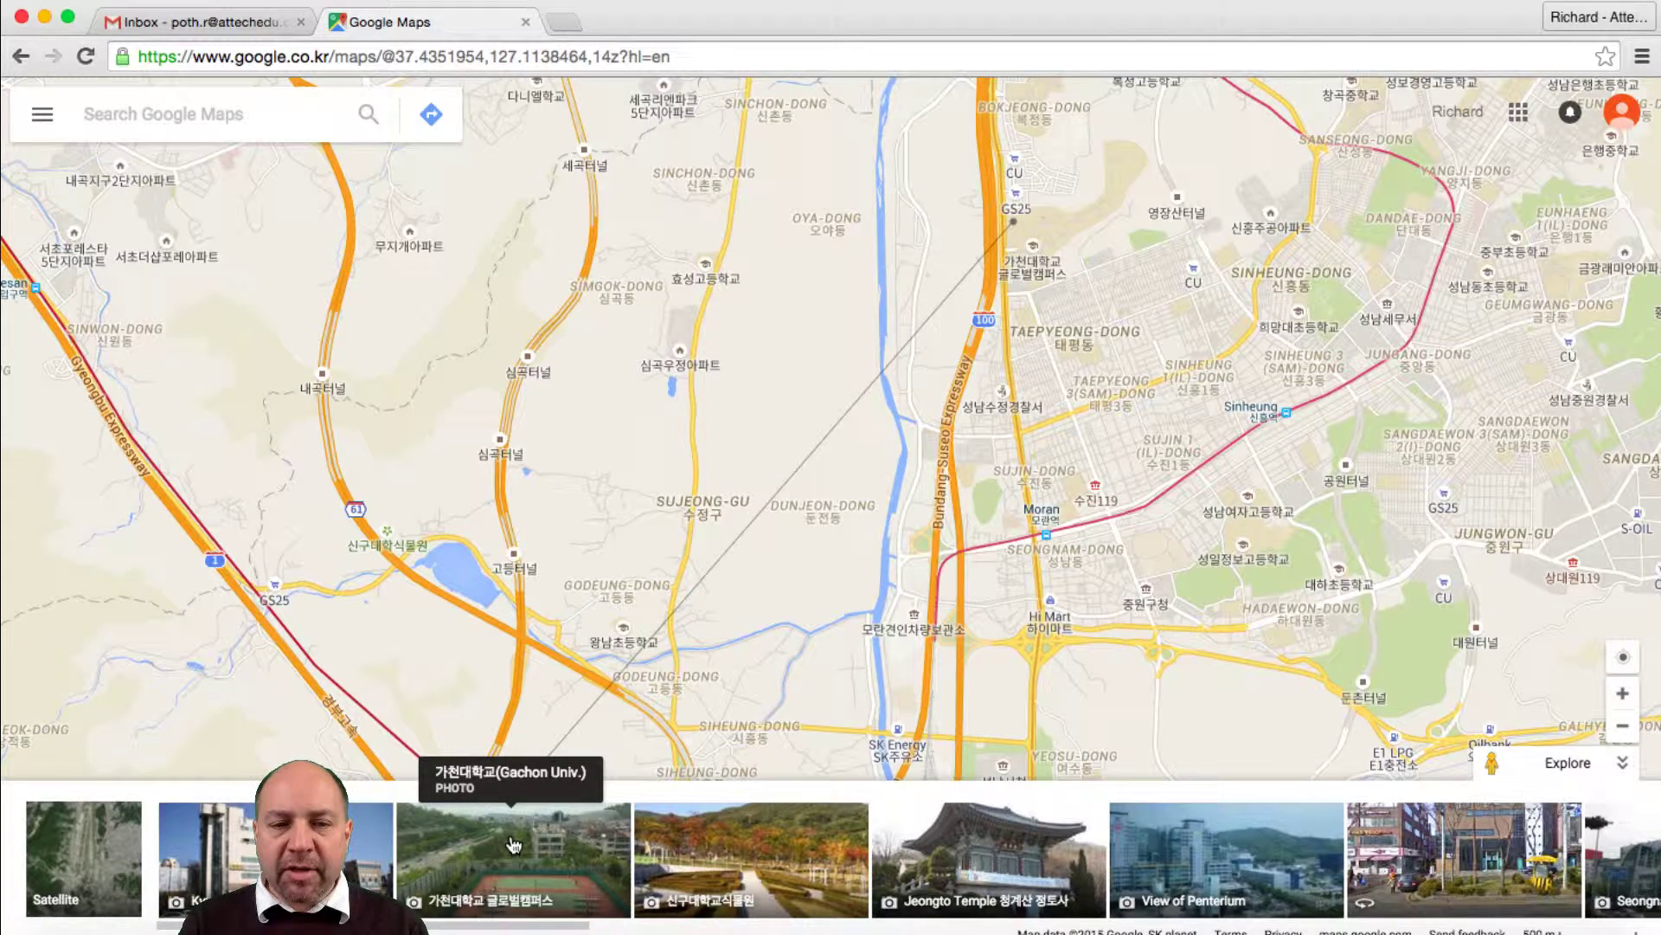
{"action": "left_click", "coordinate": [761, 857]}
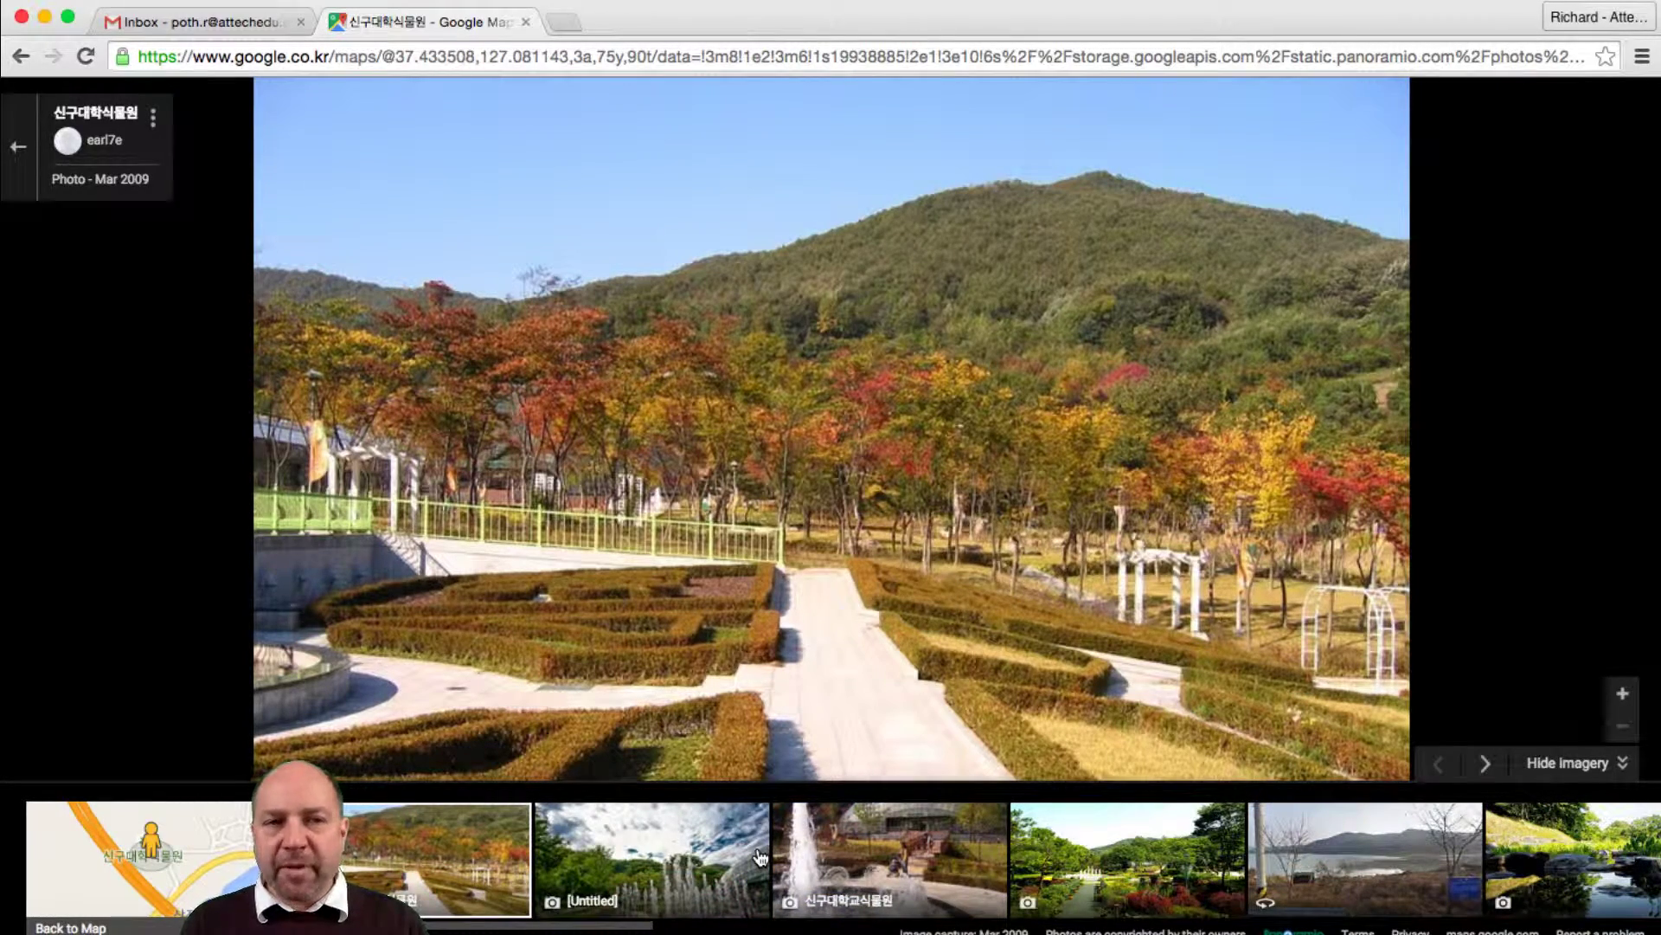
{"action": "left_click", "coordinate": [164, 905]}
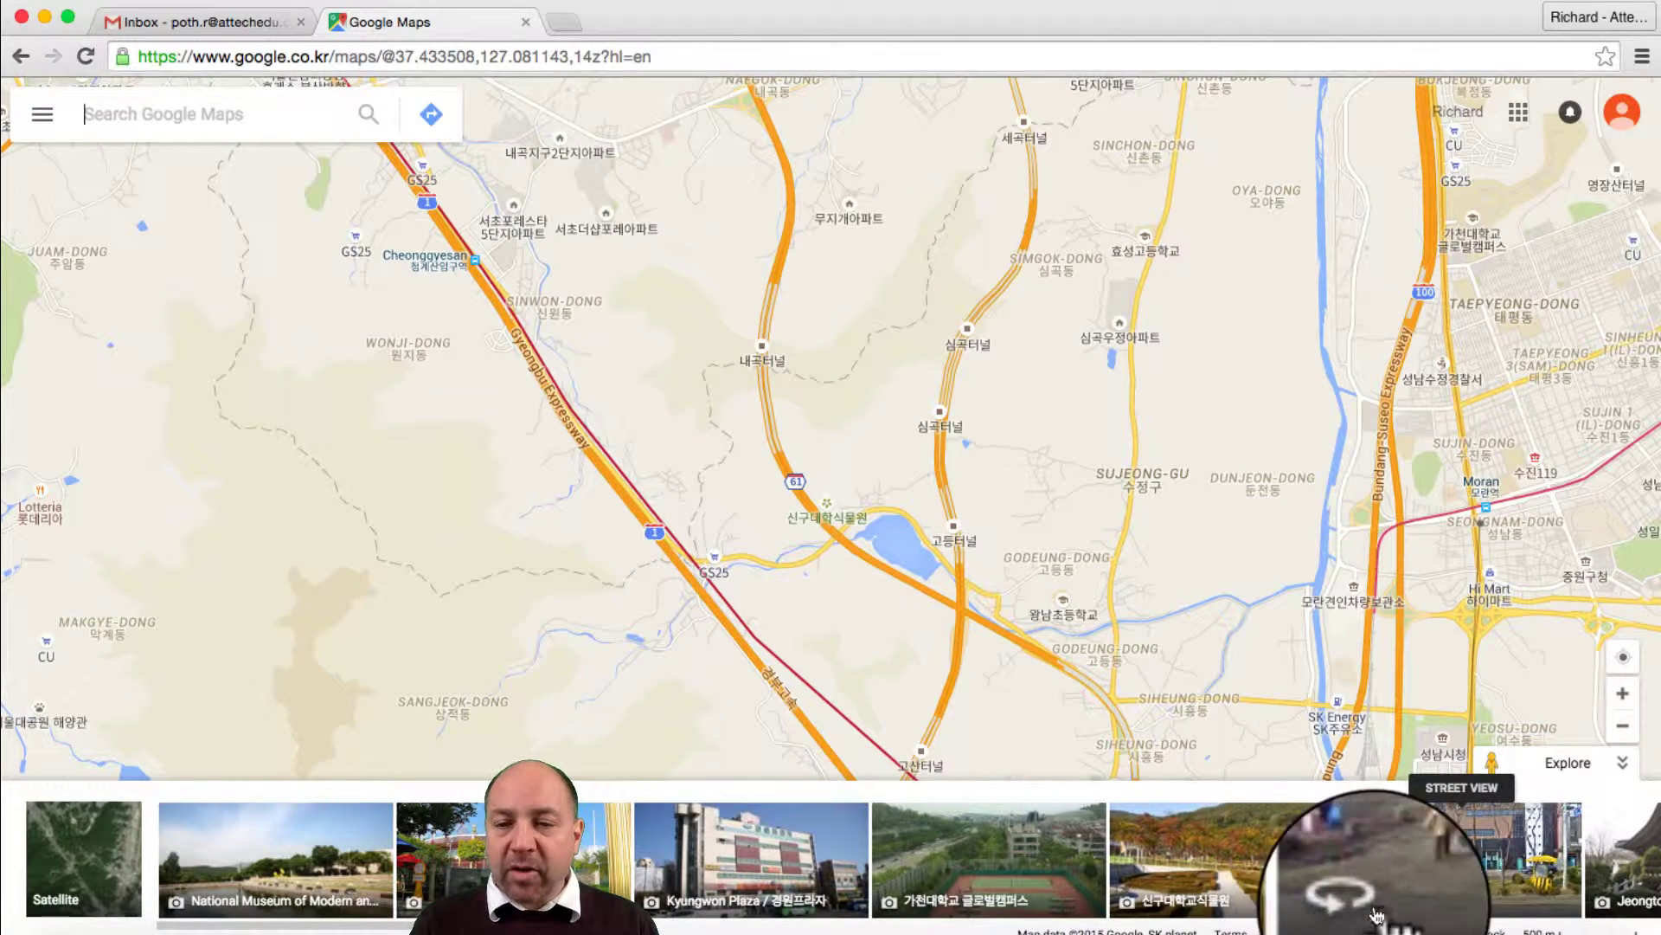
{"action": "left_click", "coordinate": [1471, 861]}
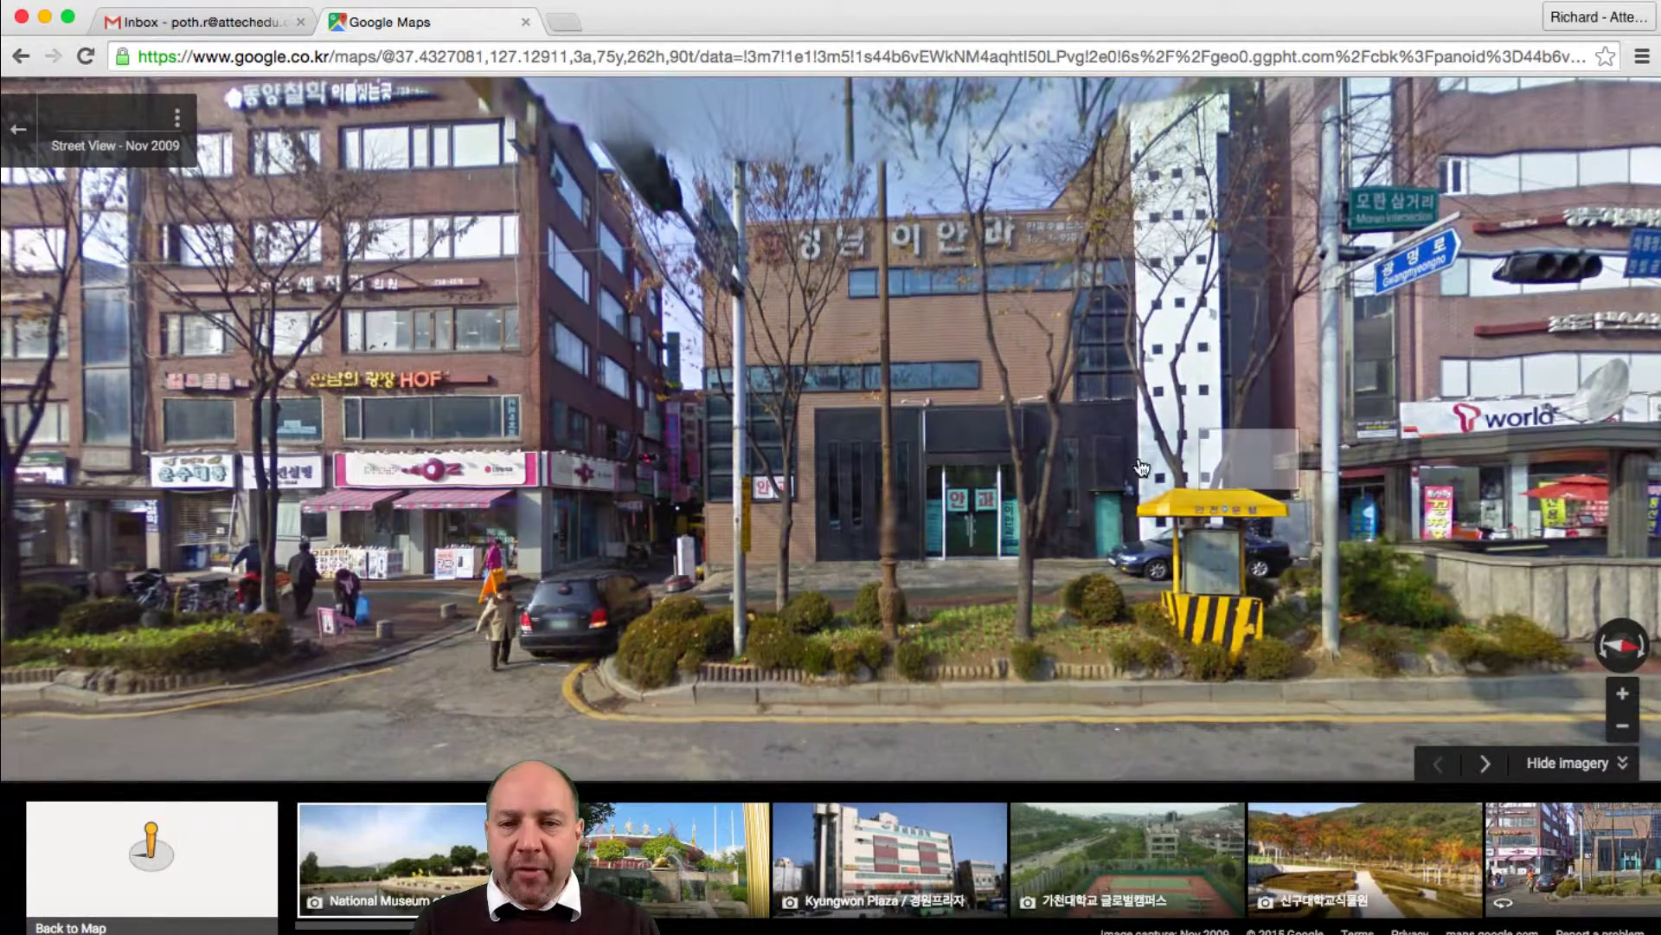
{"action": "left_click_drag", "start_coordinate": [1141, 467], "coordinate": [595, 460]}
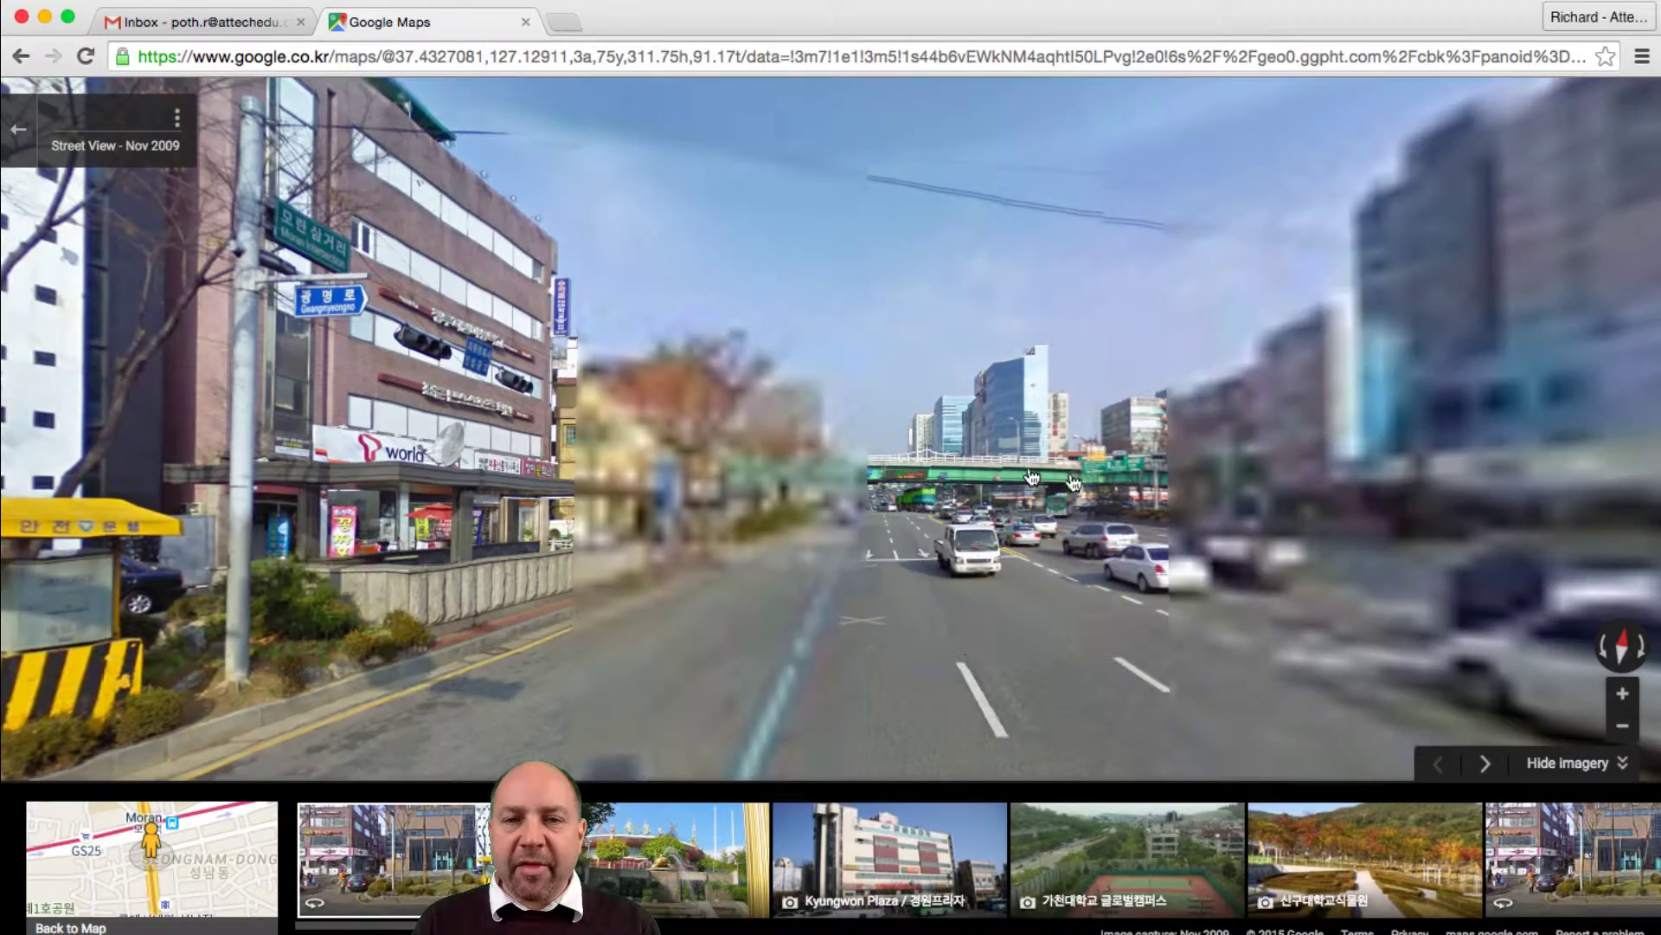
{"action": "left_click_drag", "start_coordinate": [824, 487], "coordinate": [794, 347]}
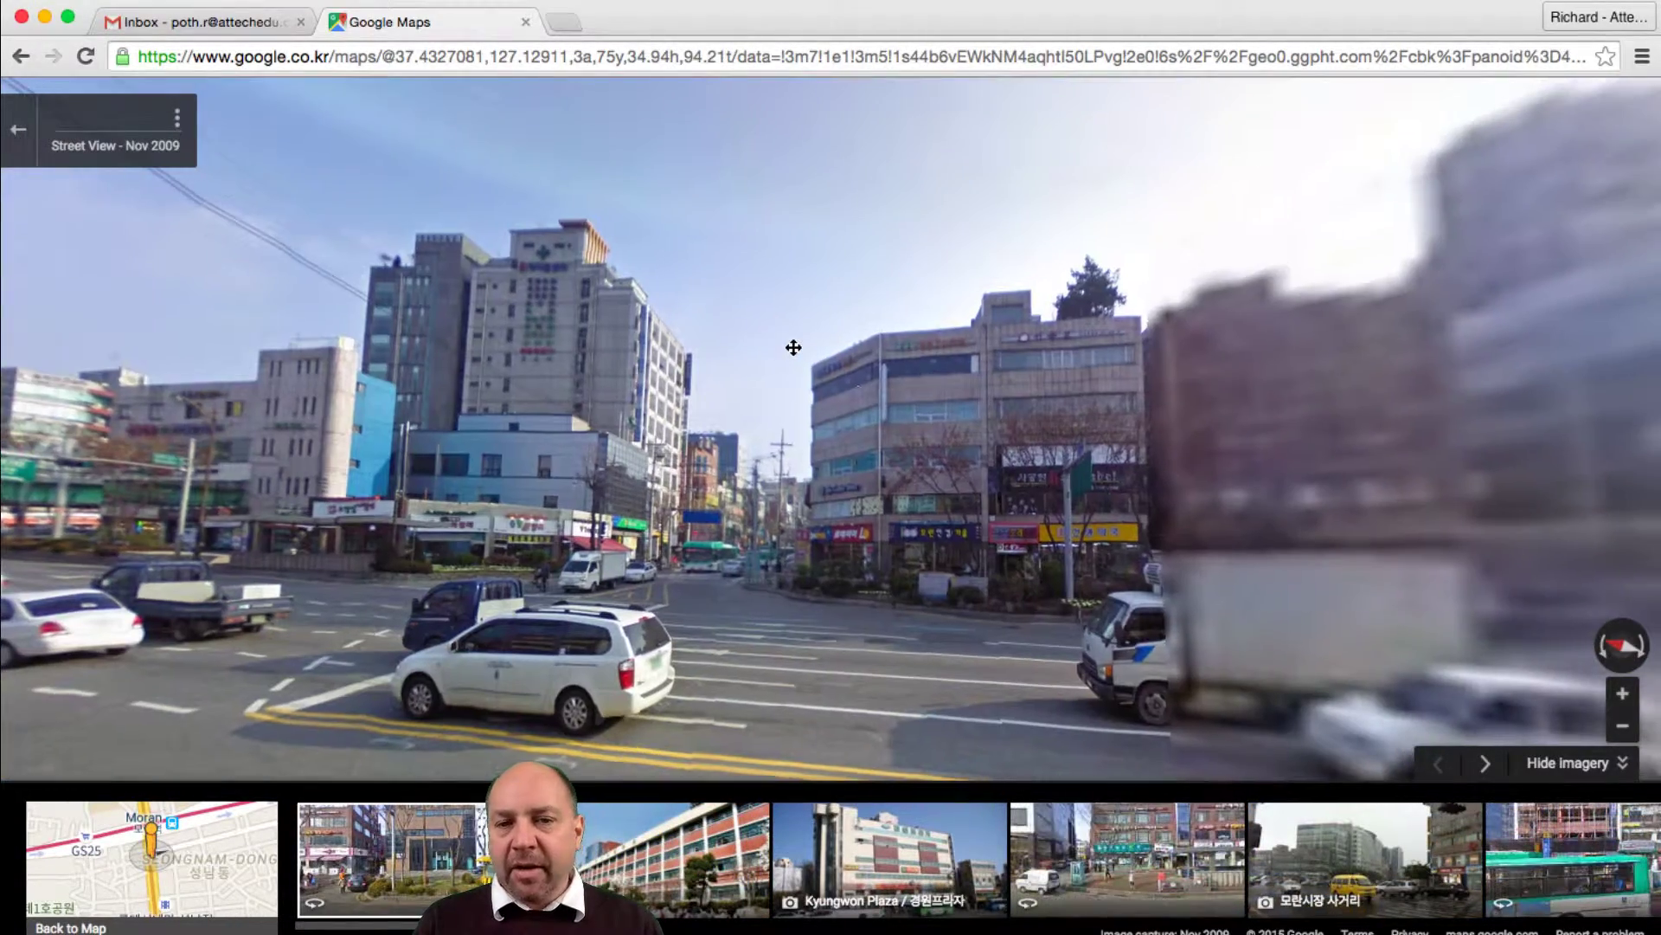
{"action": "left_click_drag", "start_coordinate": [790, 345], "coordinate": [238, 161]}
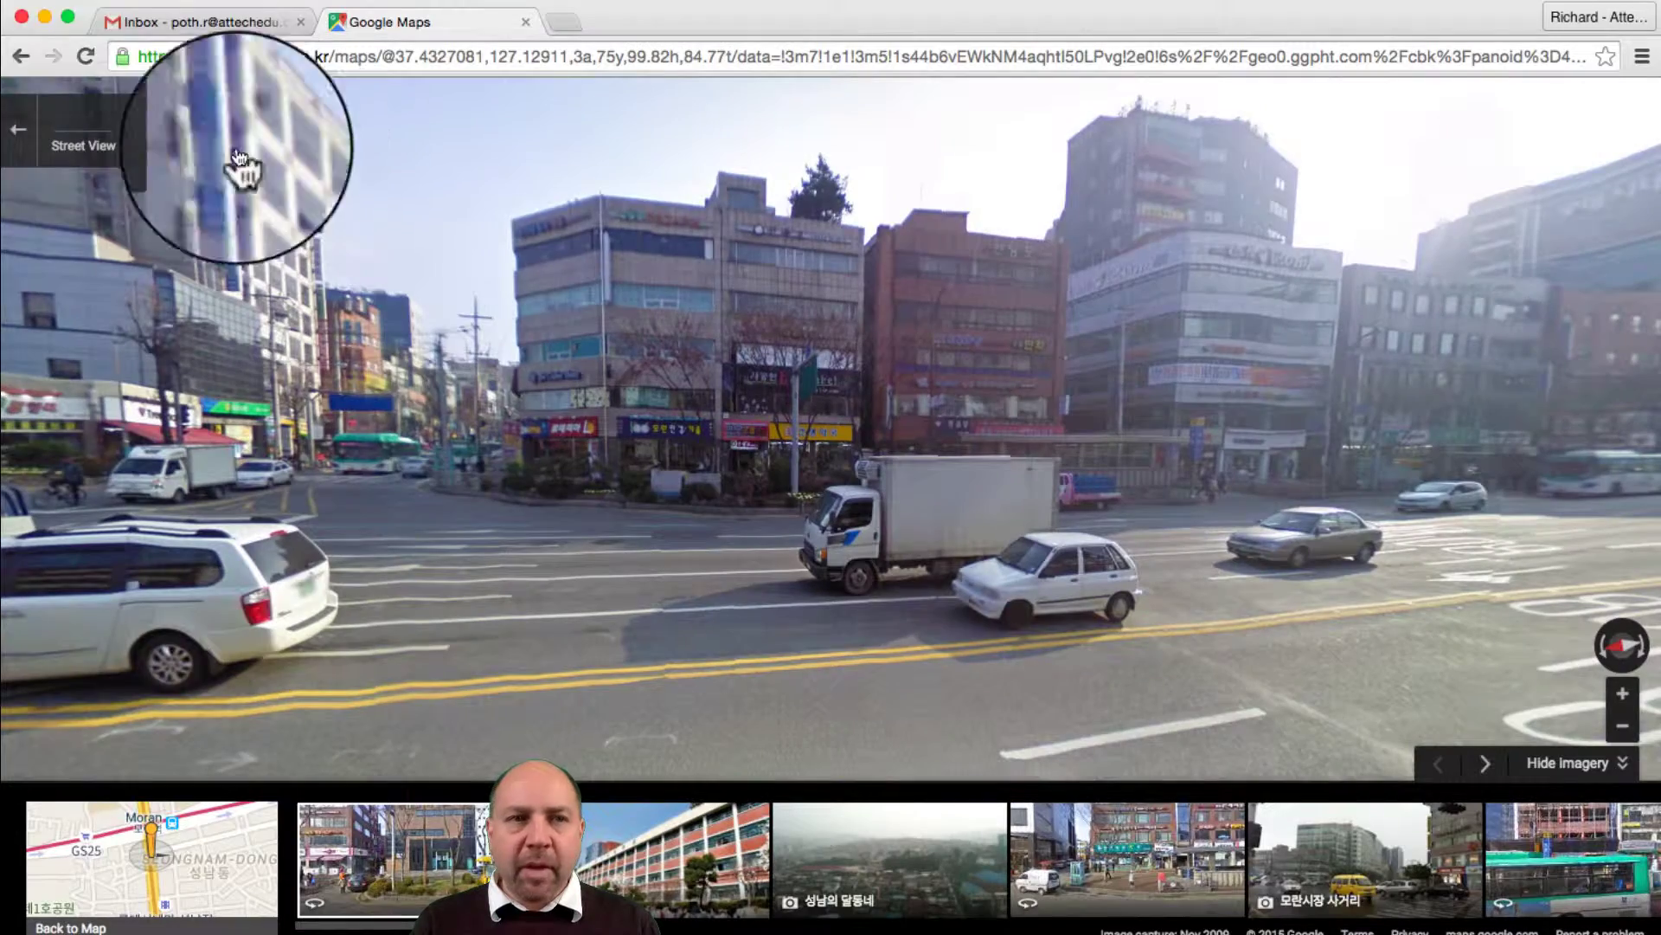
{"action": "left_click", "coordinate": [19, 136]}
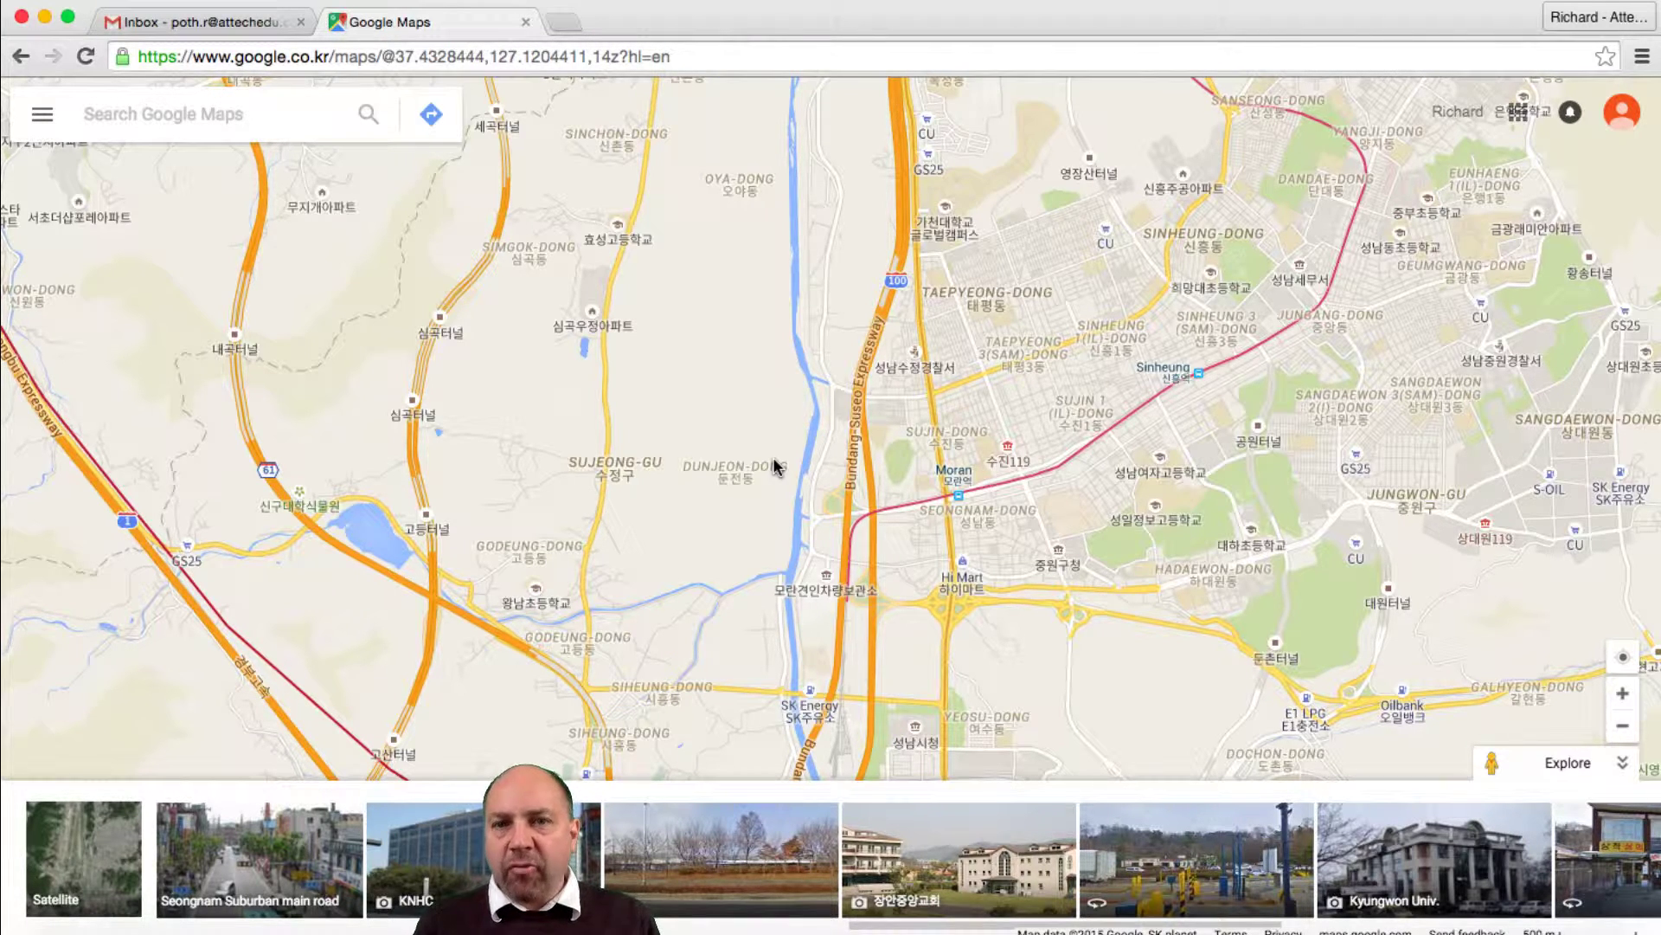
Find Everland in Yongin-si and start directions with it as the destination.
{"action": "left_click", "coordinate": [188, 122]}
{"action": "type", "text": "everland"}
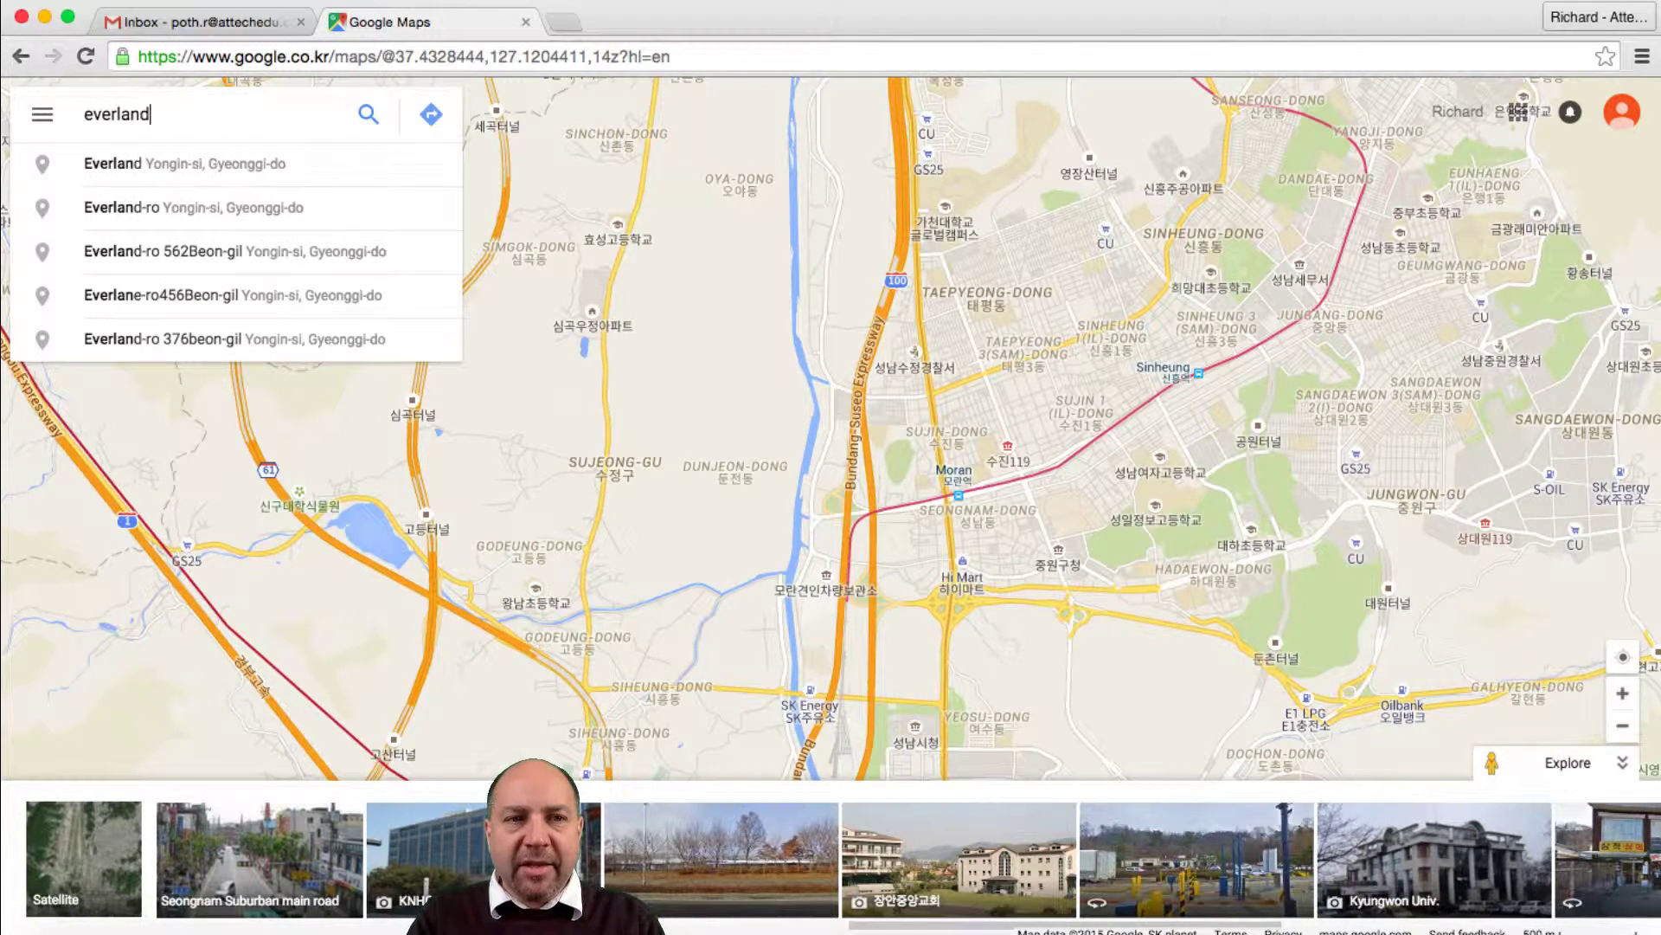
{"action": "left_click", "coordinate": [176, 162]}
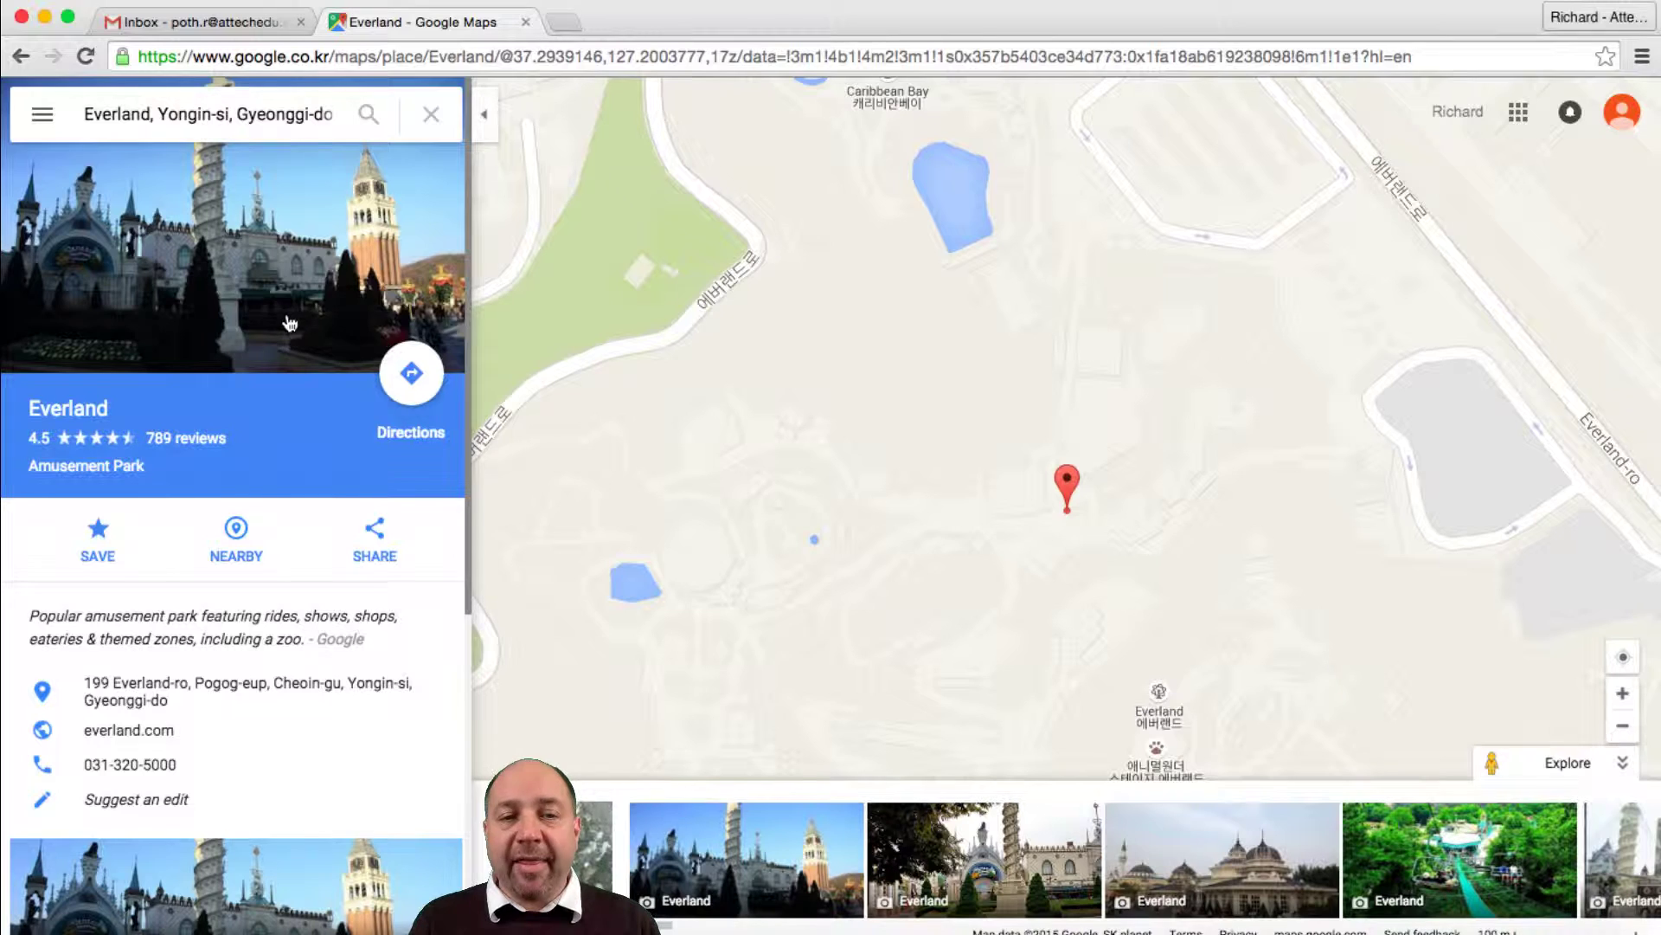
{"action": "left_click", "coordinate": [416, 379]}
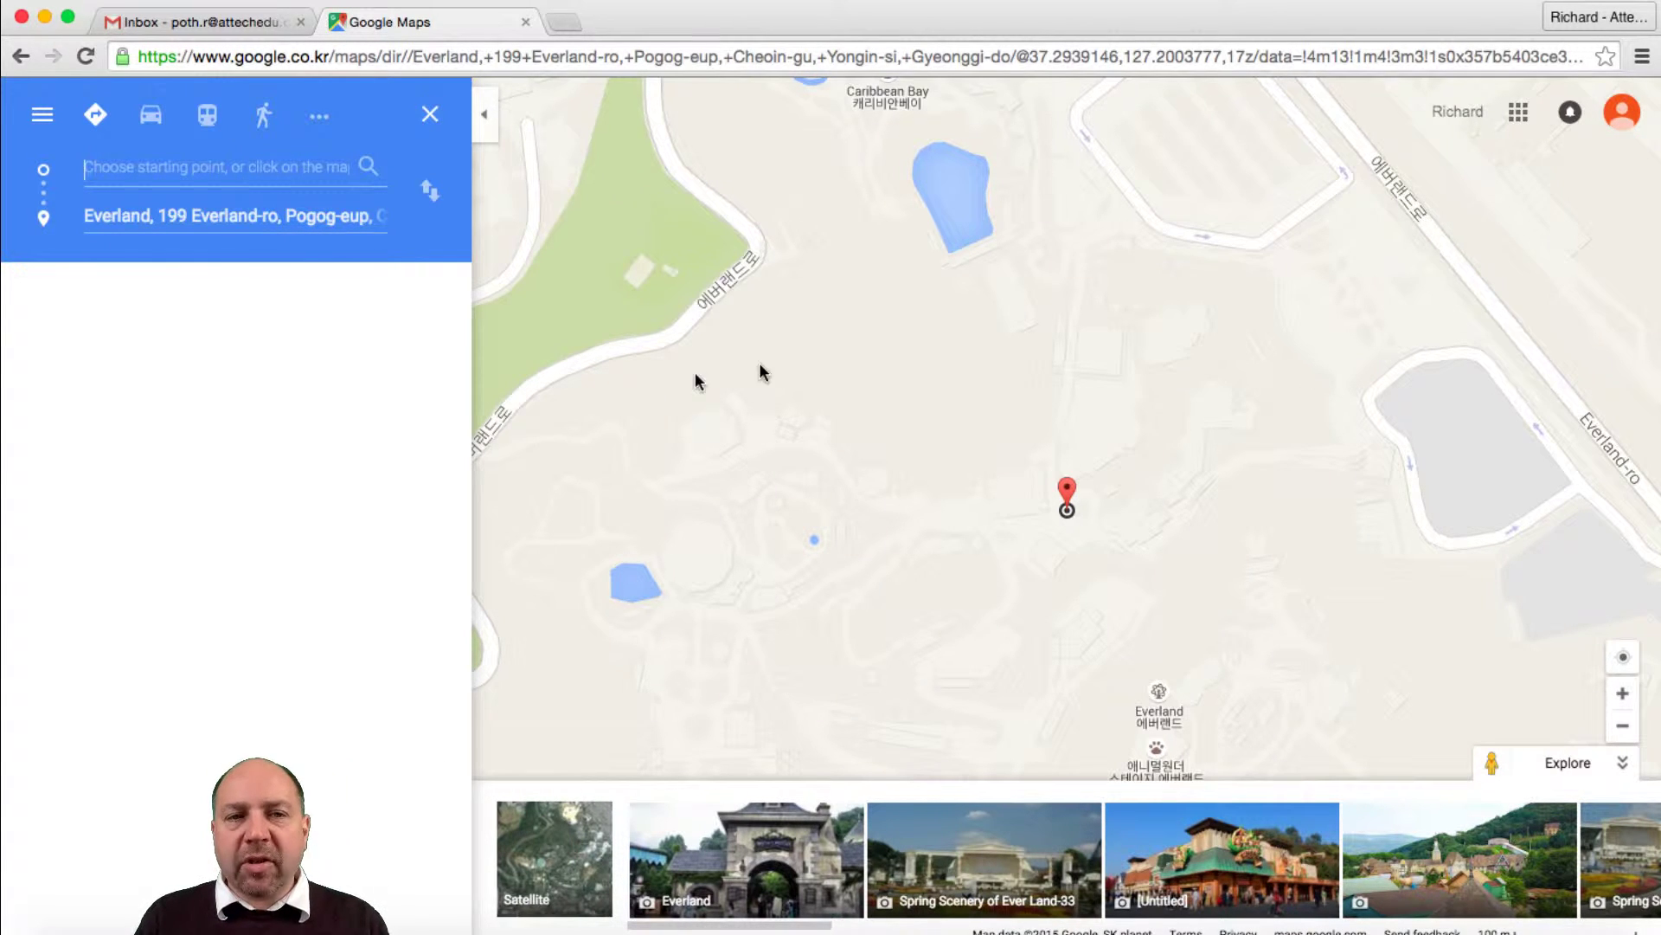
{"action": "left_click_drag", "start_coordinate": [562, 195], "coordinate": [868, 497]}
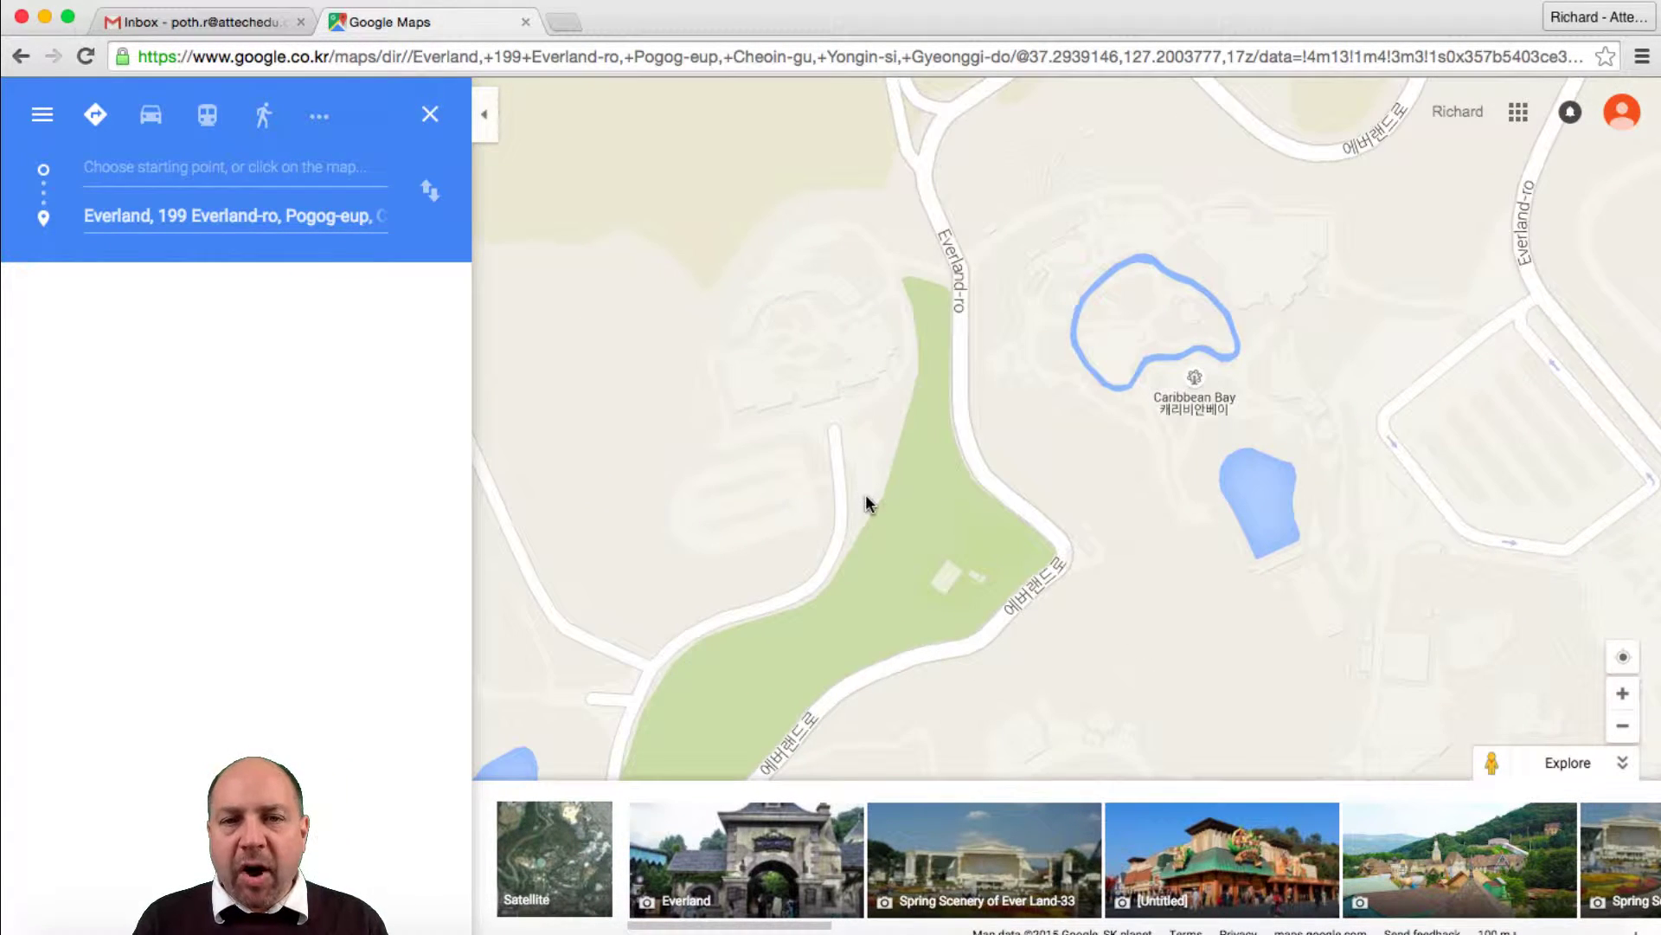
{"action": "scroll", "coordinate": [866, 500], "scroll_direction": "down", "scroll_amount": 5}
{"action": "scroll", "coordinate": [900, 500], "scroll_direction": "down", "scroll_amount": 2}
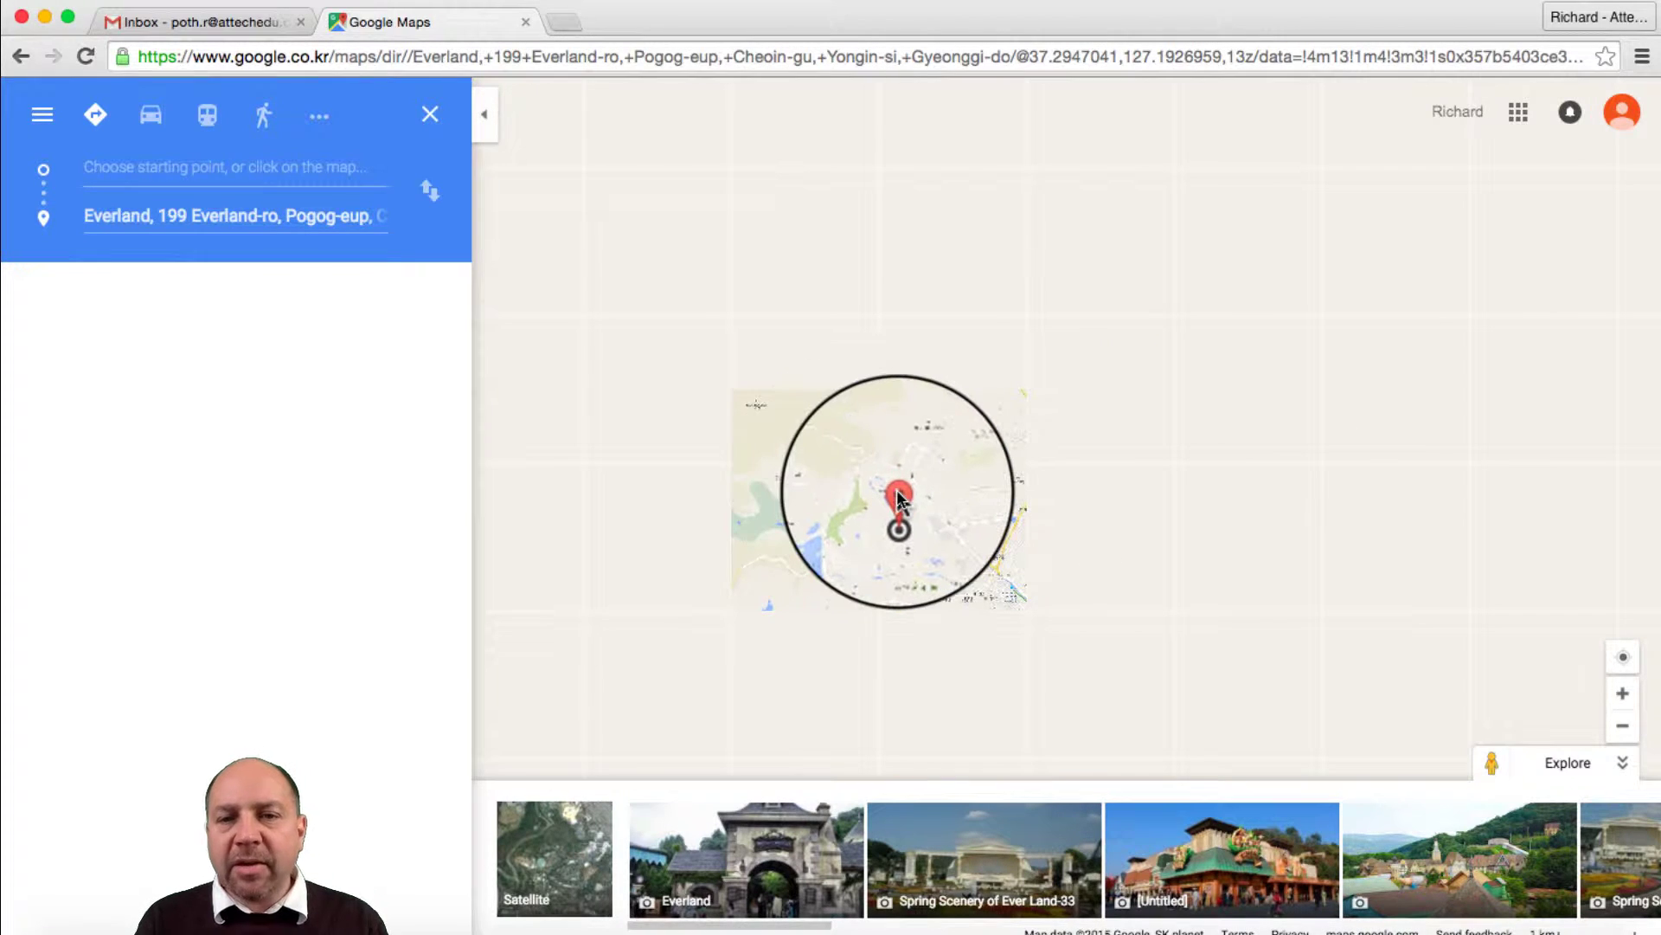
{"action": "scroll", "coordinate": [809, 334], "scroll_direction": "down", "scroll_amount": 1}
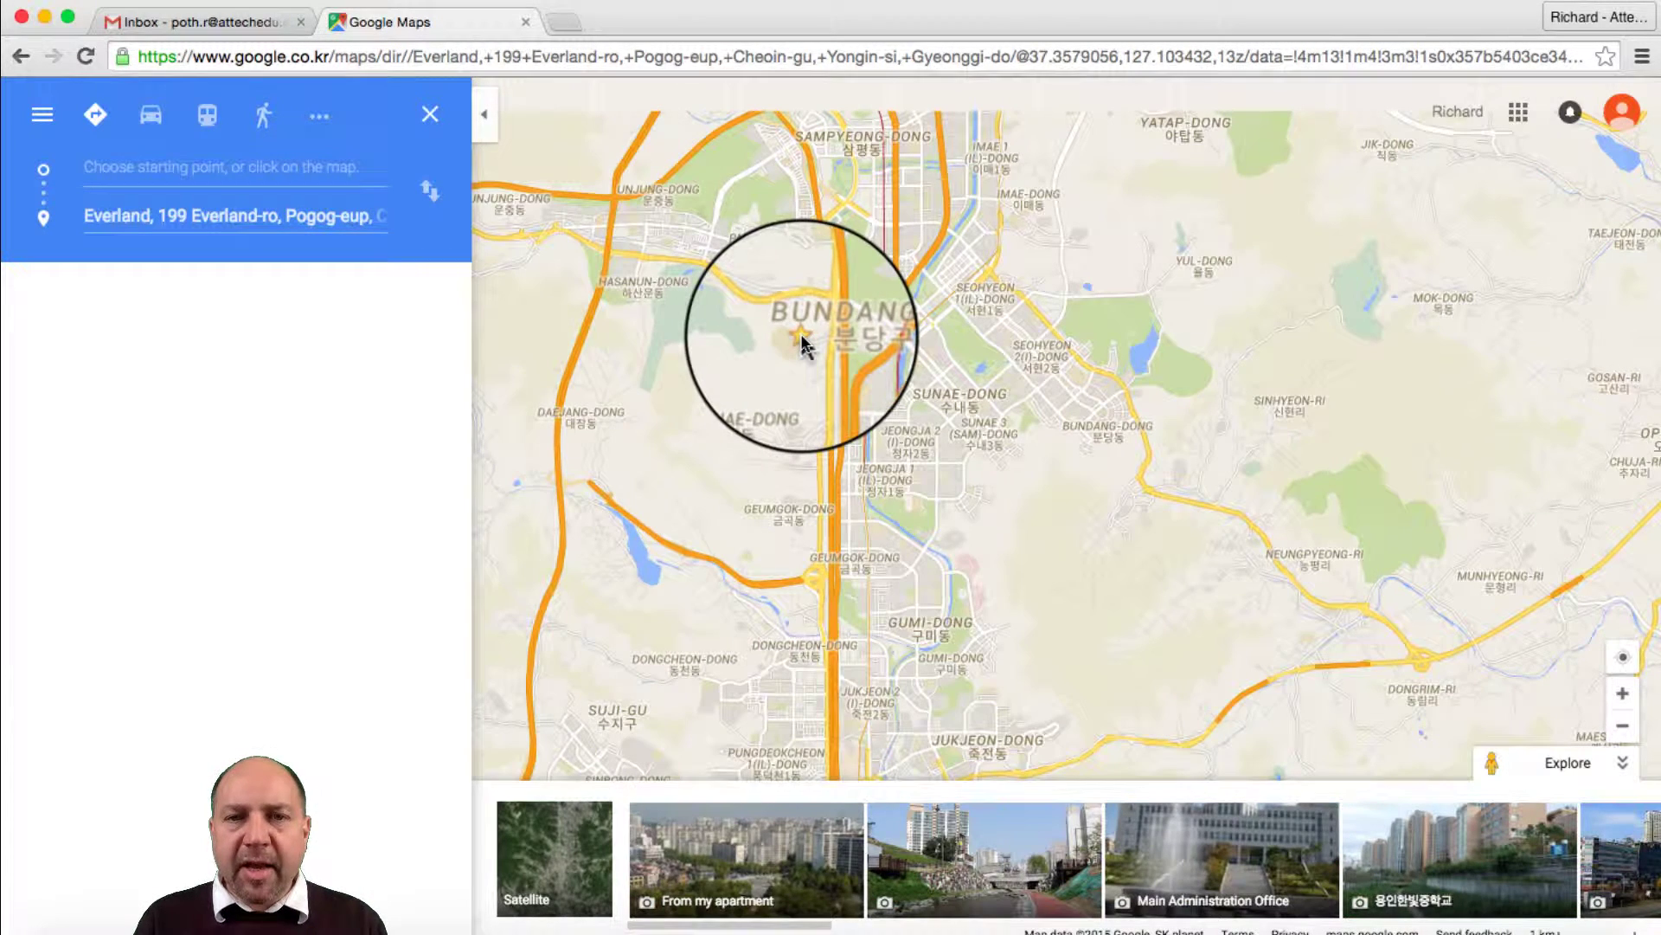
{"action": "left_click", "coordinate": [800, 337]}
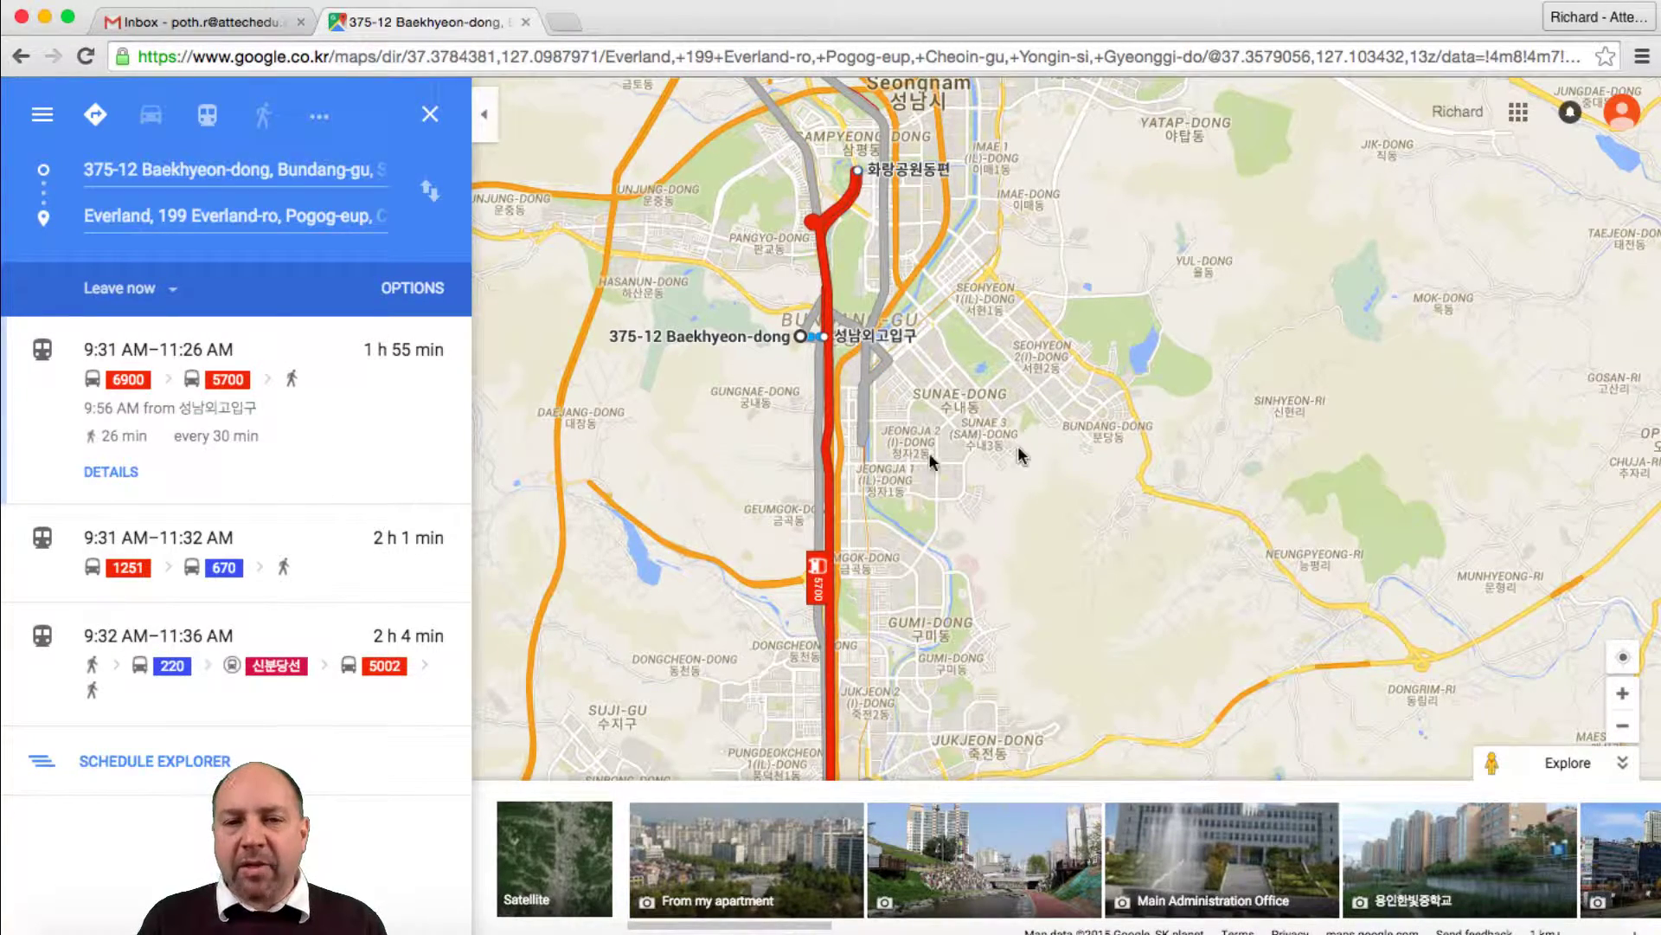
{"action": "scroll", "coordinate": [1021, 455], "scroll_direction": "up", "scroll_amount": 1}
{"action": "scroll", "coordinate": [1190, 496], "scroll_direction": "down", "scroll_amount": 2}
{"action": "left_click_drag", "start_coordinate": [1116, 523], "coordinate": [1031, 529]}
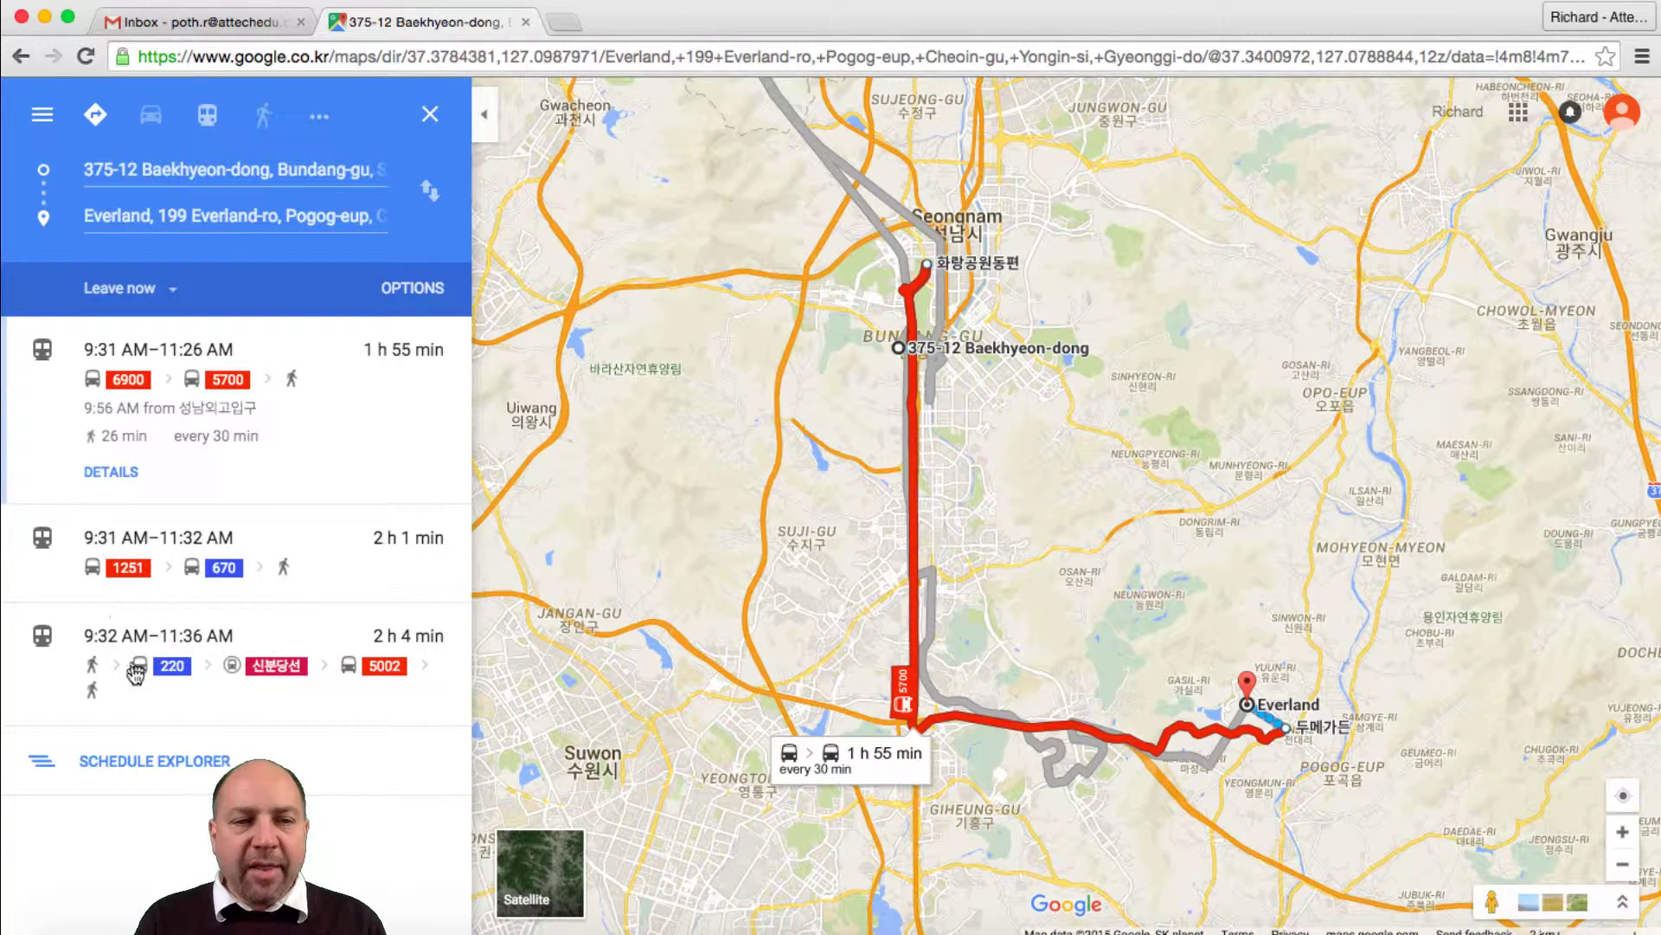
Compare the 2 h 4 min and 1 h 55 min transit routes, then view Everland's details.
{"action": "left_click", "coordinate": [164, 647]}
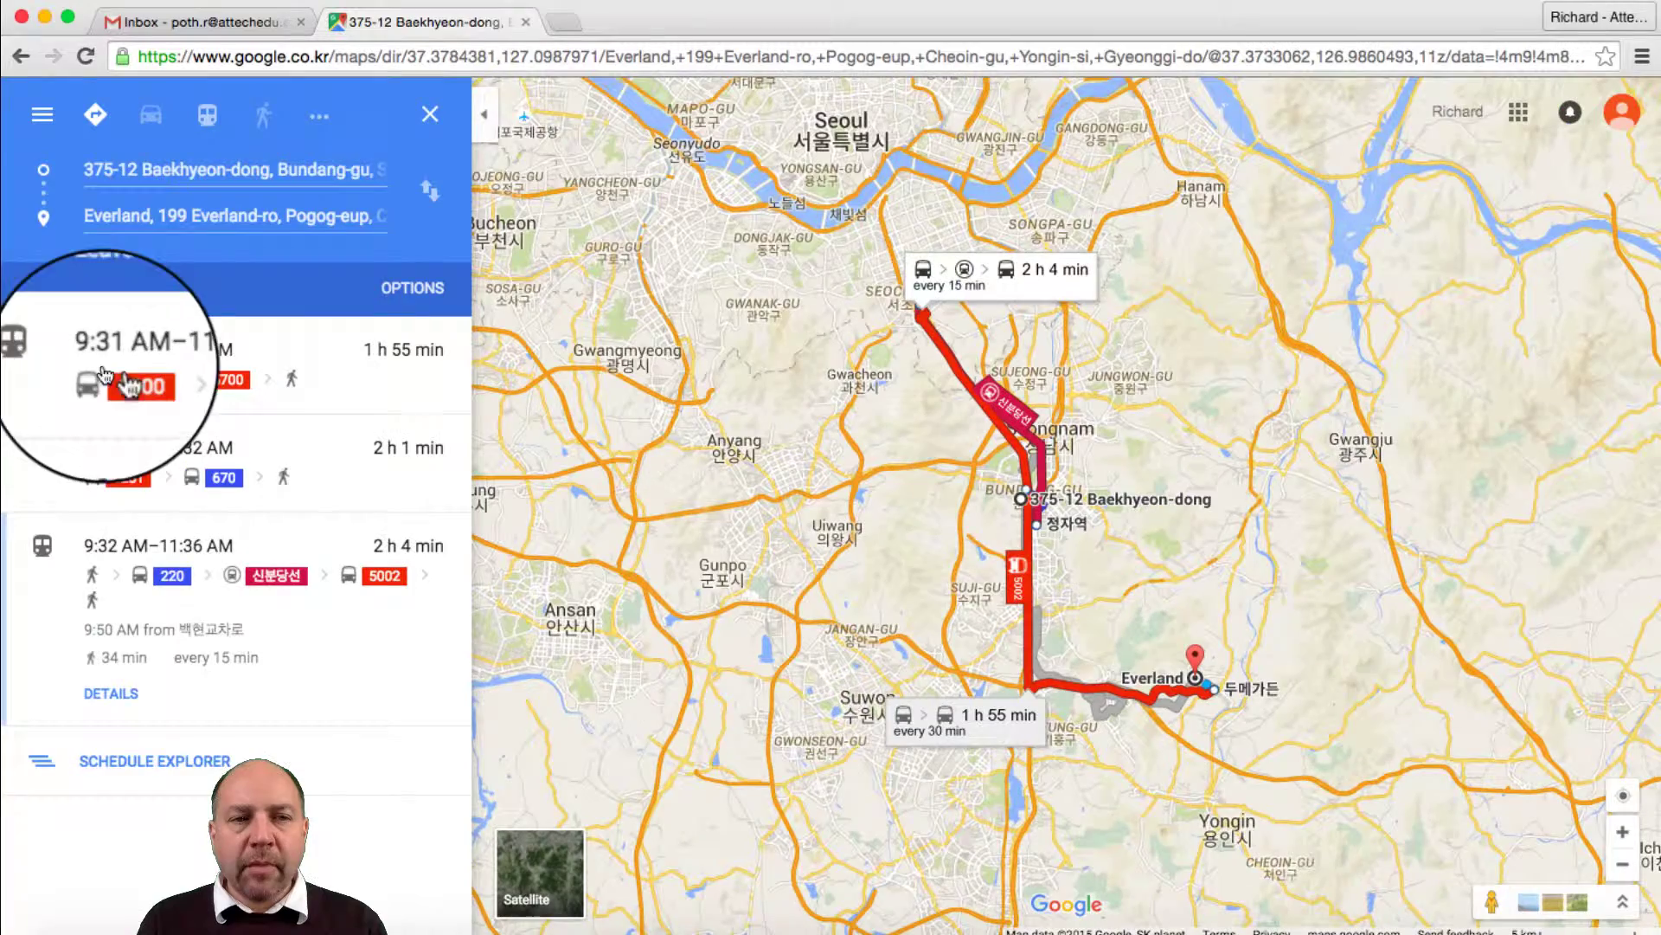
{"action": "left_click", "coordinate": [39, 374]}
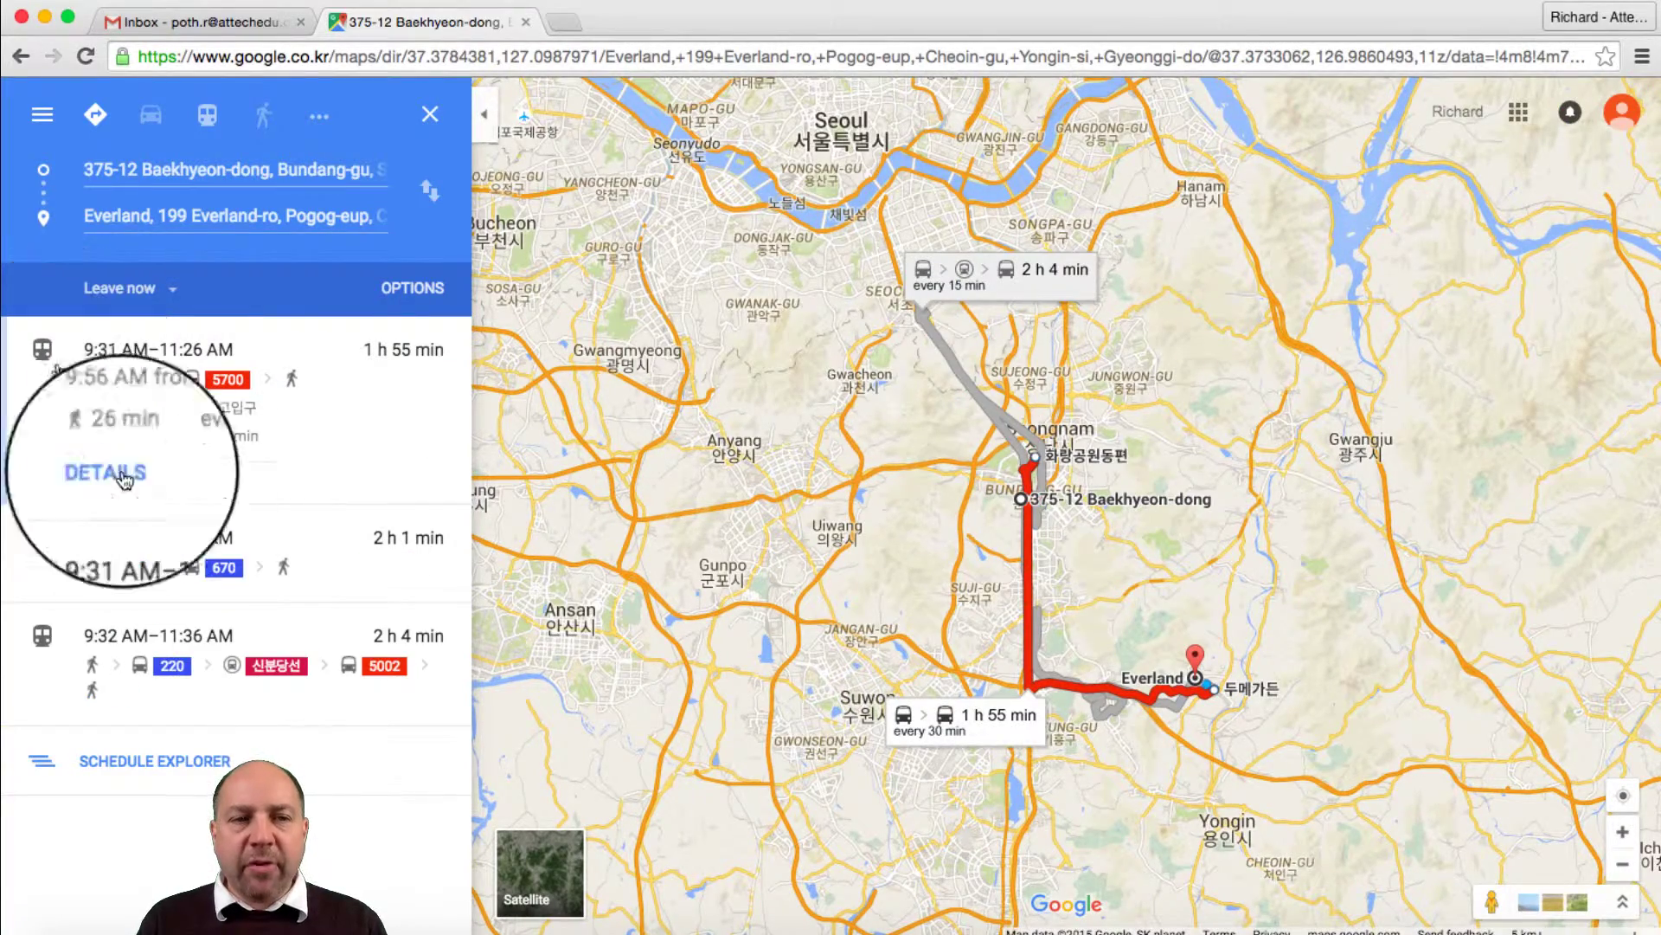
{"action": "left_click", "coordinate": [112, 474]}
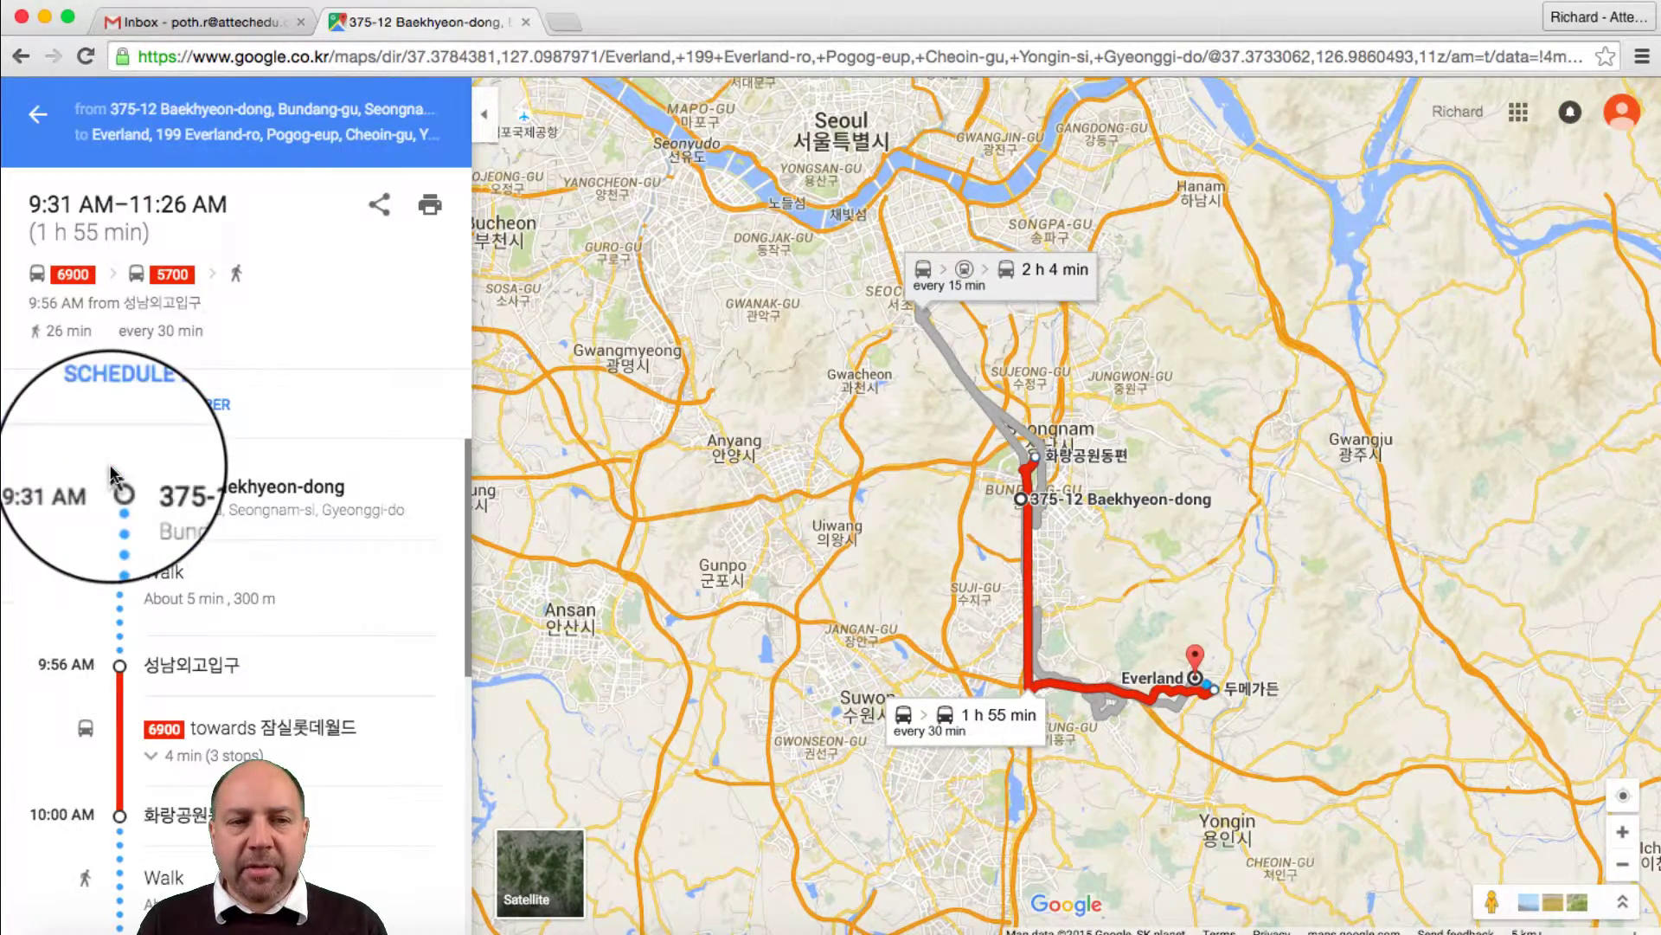
{"action": "scroll", "coordinate": [367, 658], "scroll_direction": "down", "scroll_amount": 10}
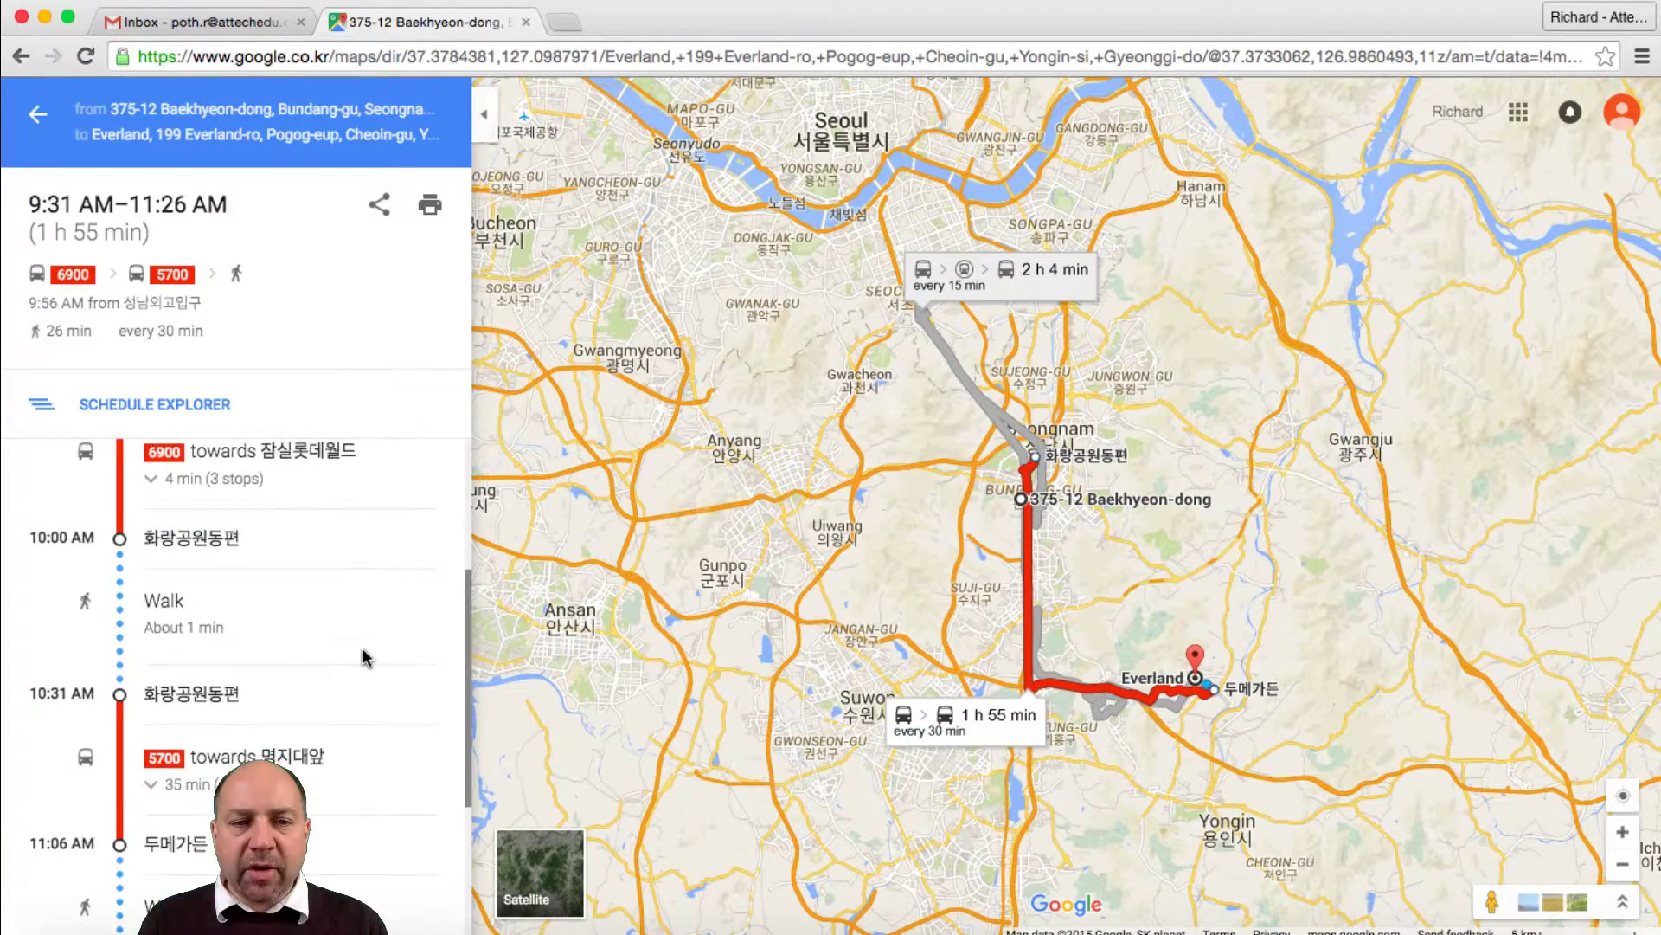
{"action": "scroll", "coordinate": [363, 656], "scroll_direction": "up", "scroll_amount": 10}
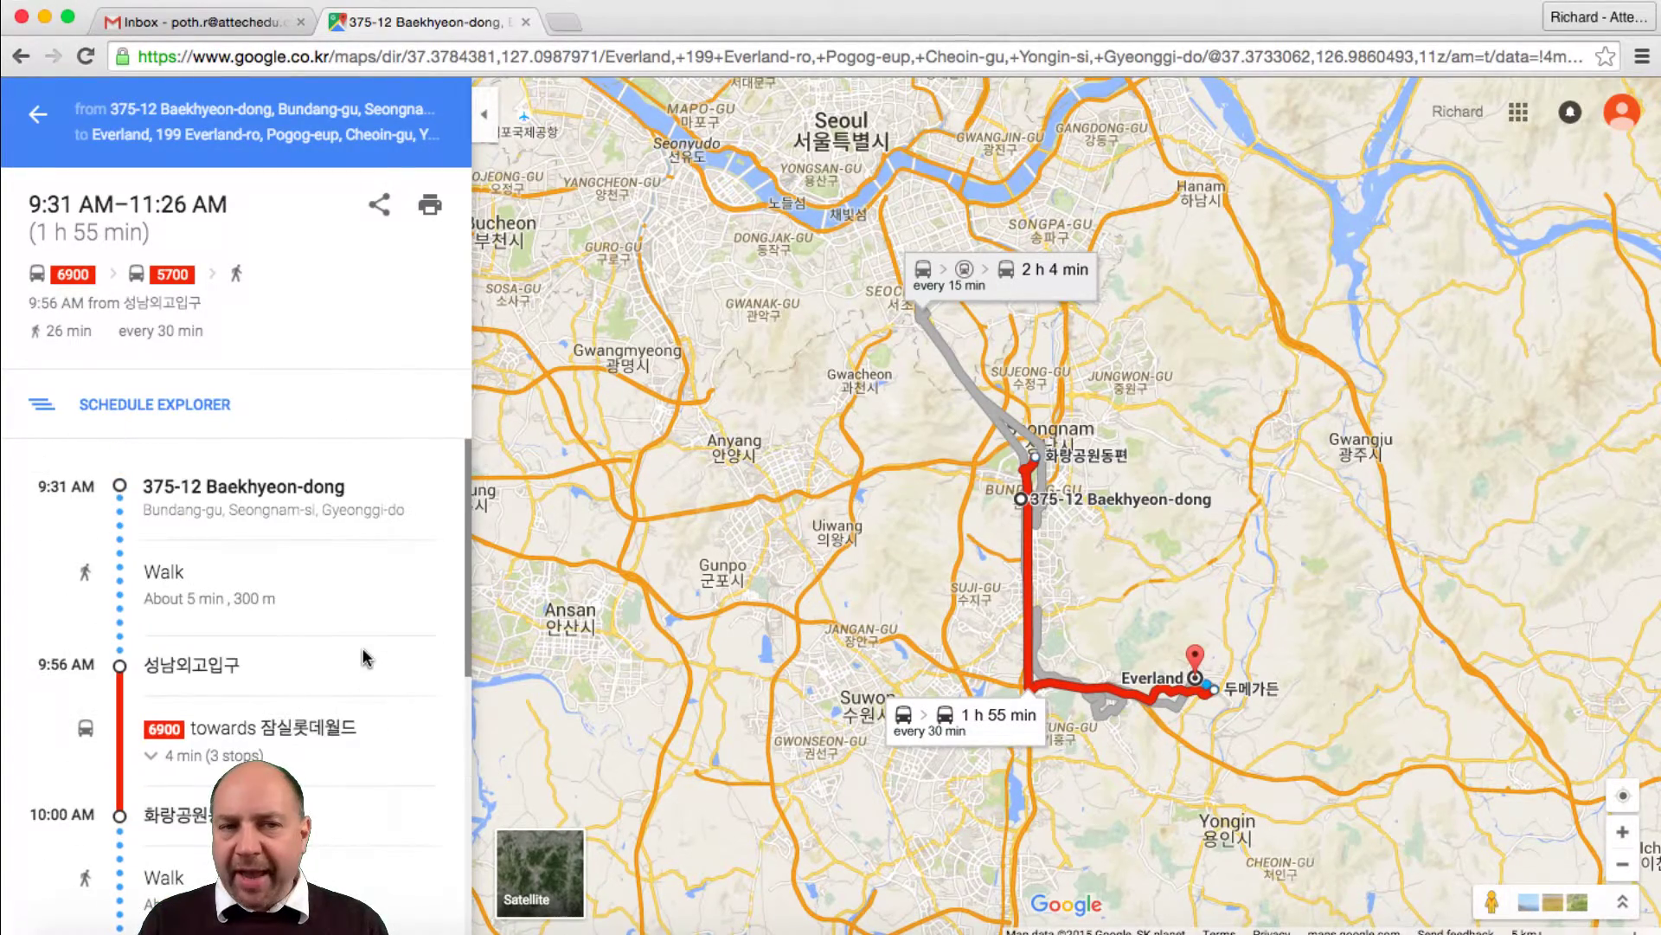
{"action": "left_click", "coordinate": [379, 206]}
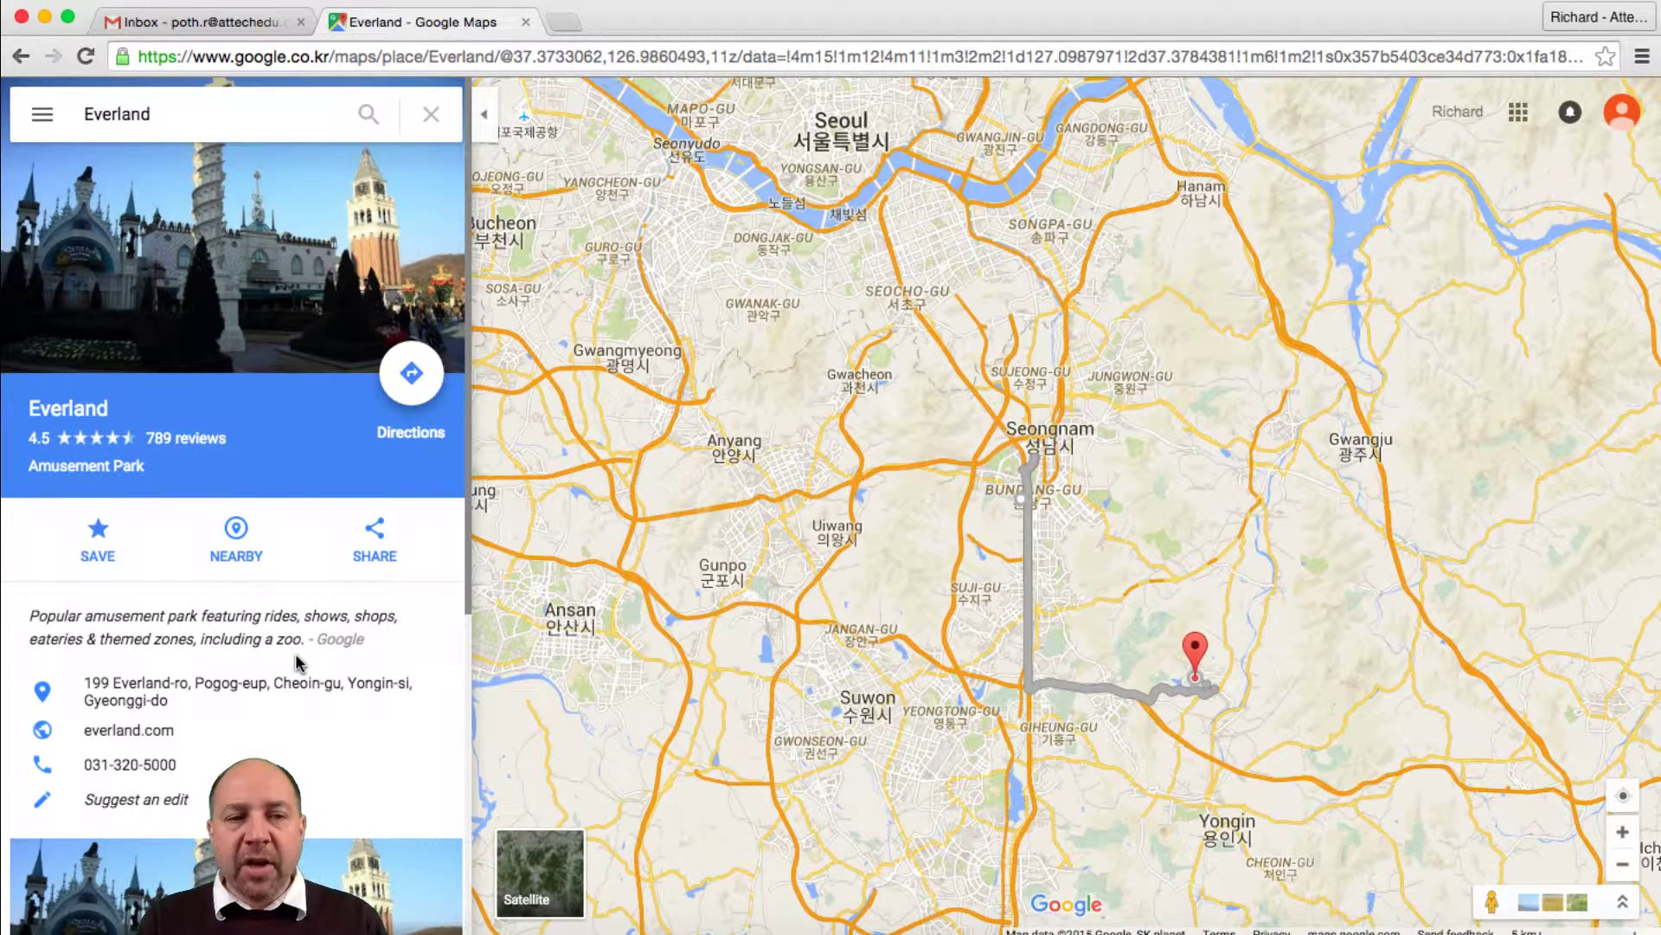
Save Everland to your places and get its Medium-size embed map iframe code.
{"action": "scroll", "coordinate": [295, 663], "scroll_direction": "down", "scroll_amount": 5}
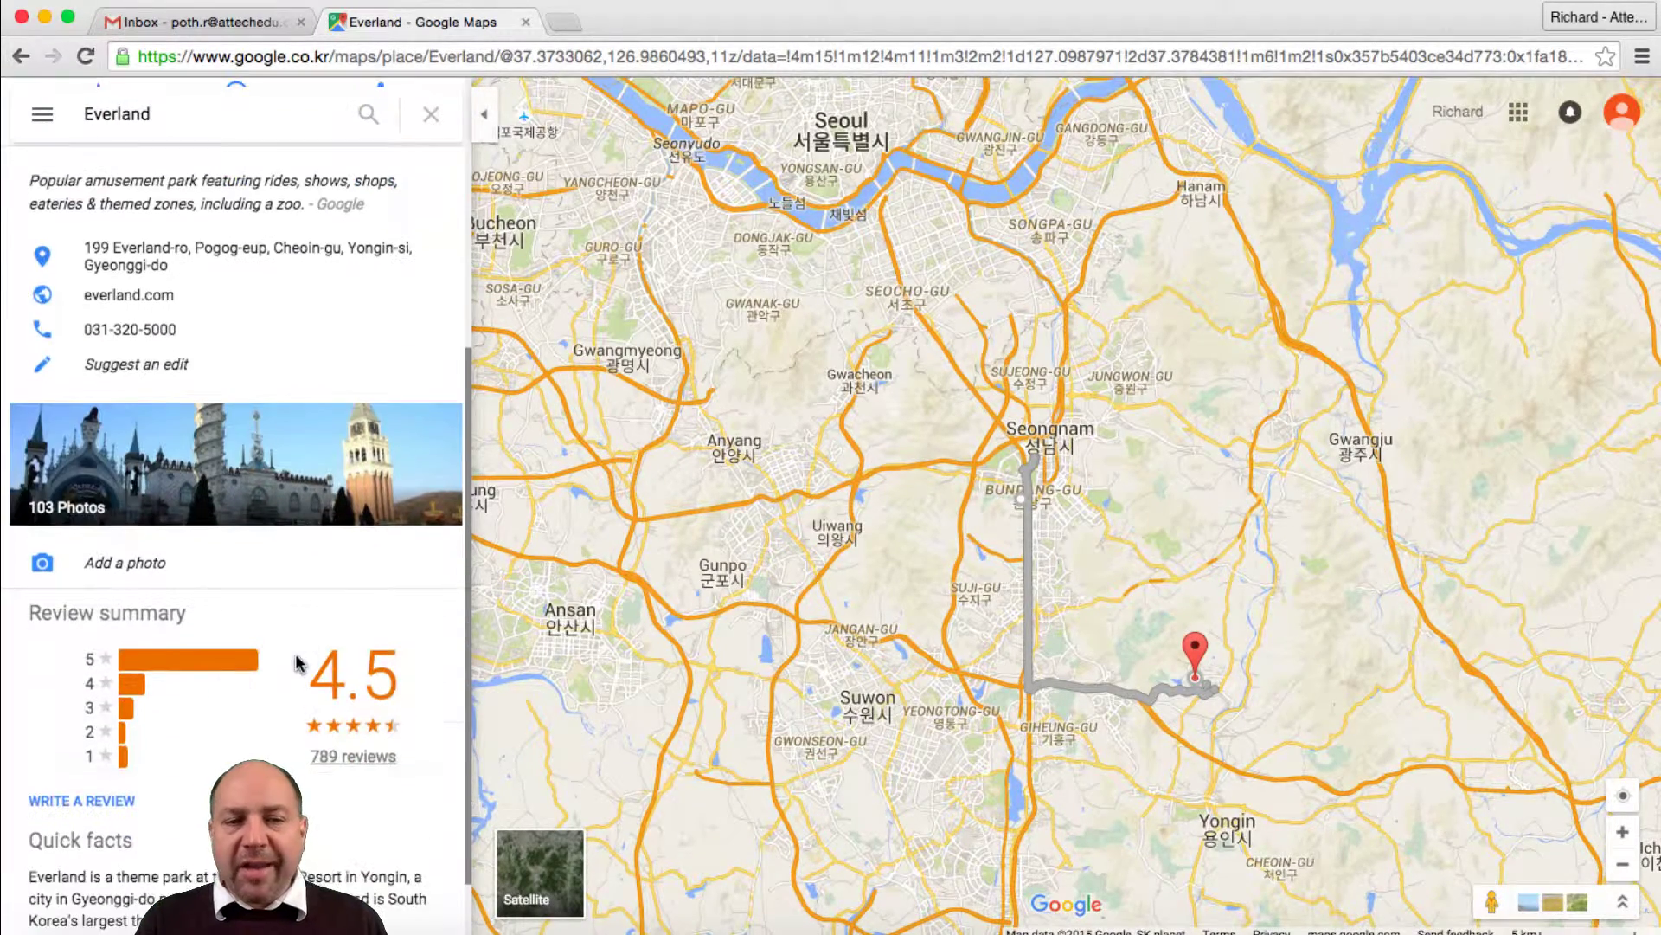
{"action": "scroll", "coordinate": [296, 664], "scroll_direction": "down", "scroll_amount": 2}
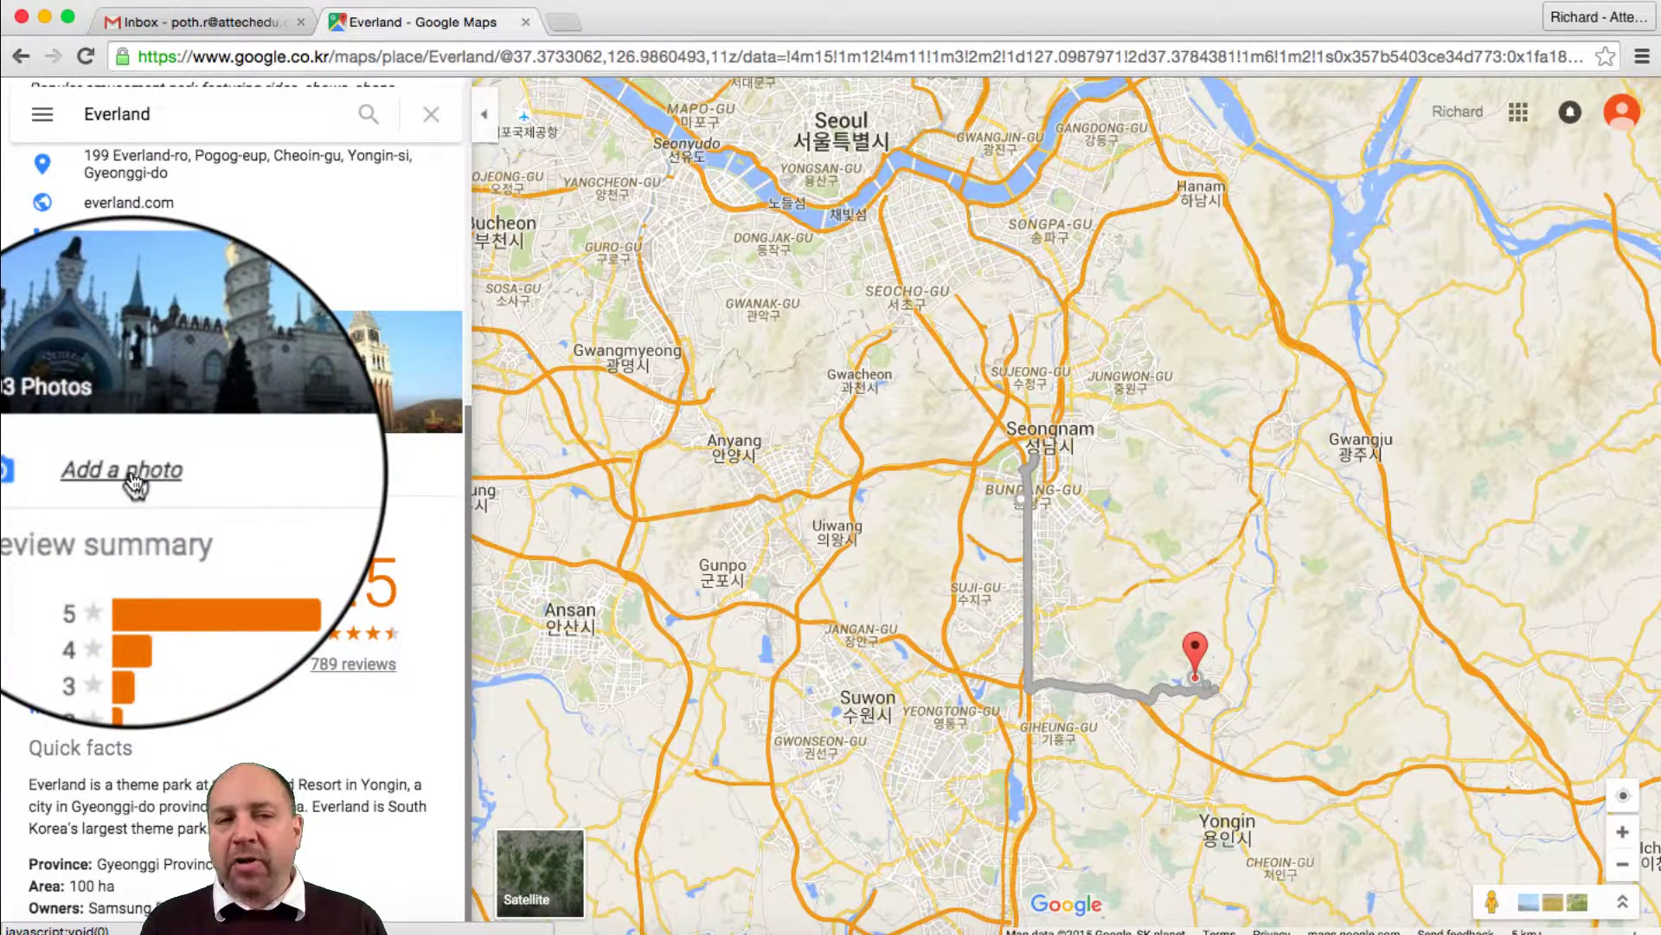
{"action": "scroll", "coordinate": [134, 486], "scroll_direction": "up", "scroll_amount": 3}
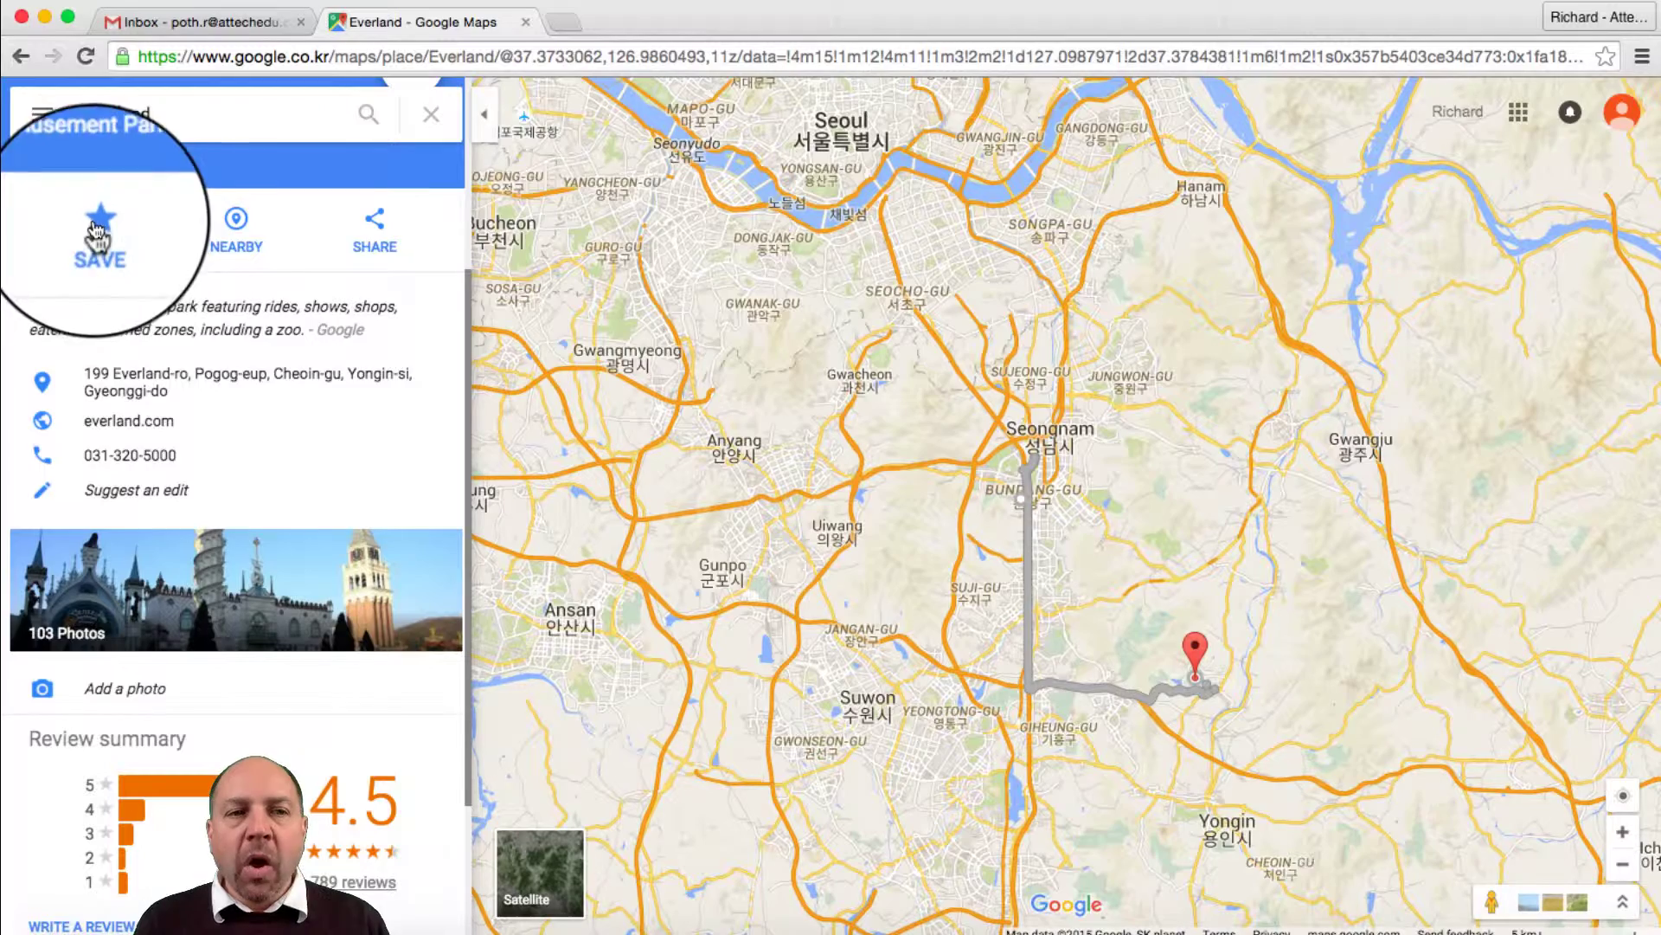
{"action": "scroll", "coordinate": [117, 233], "scroll_direction": "up", "scroll_amount": 2}
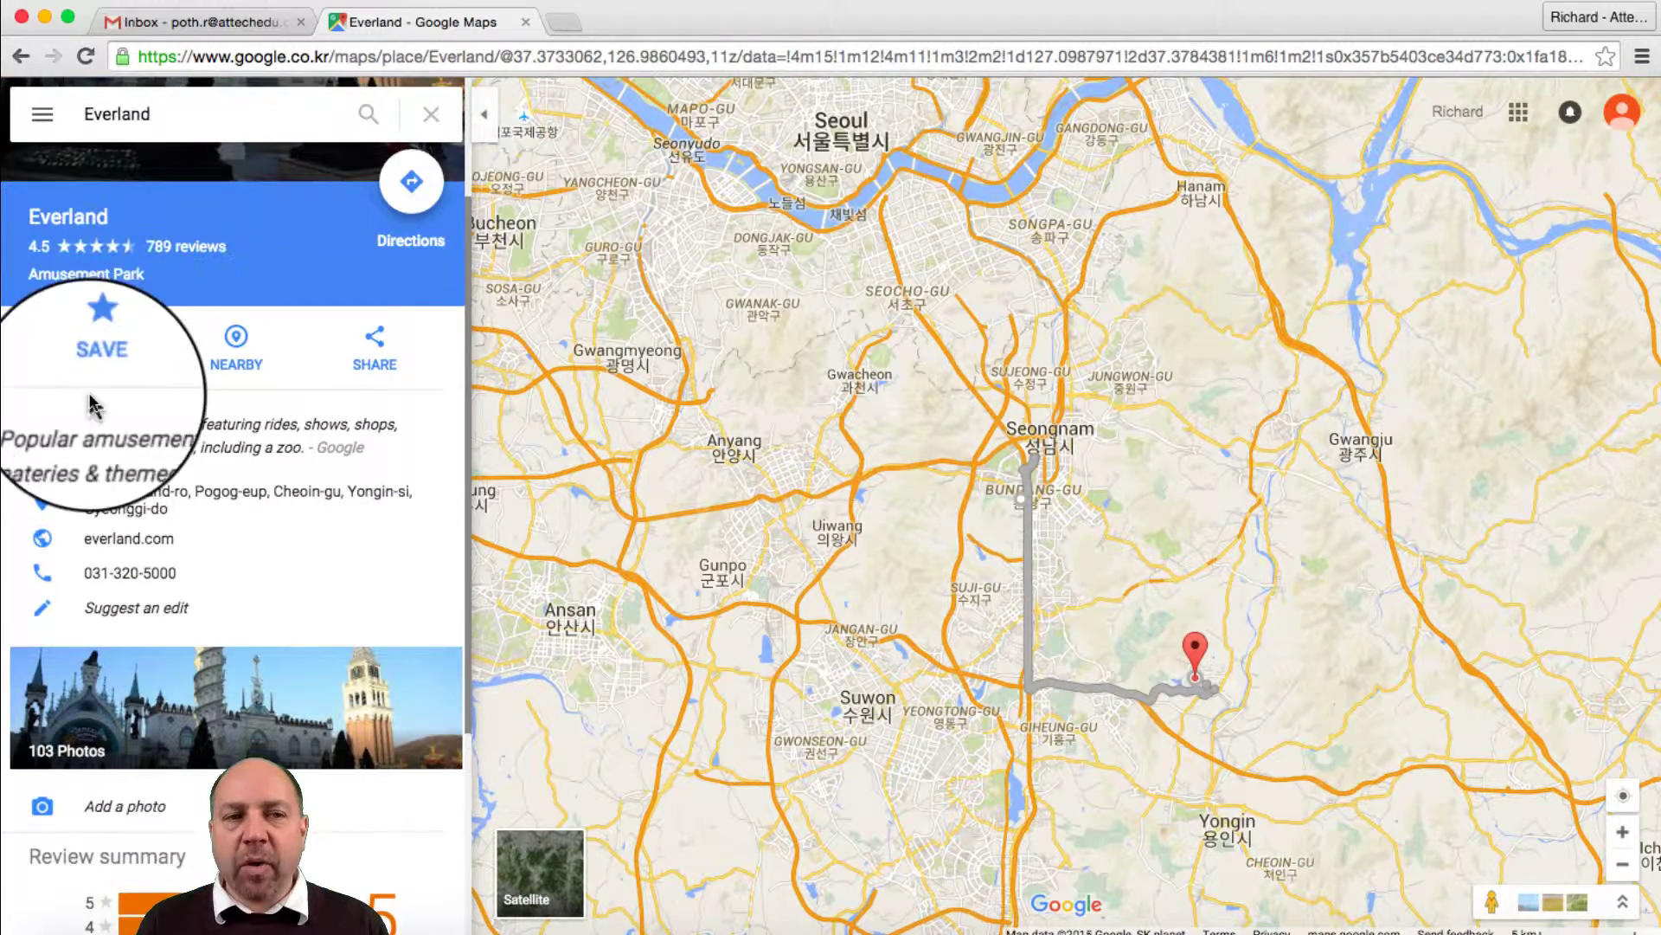
{"action": "left_click", "coordinate": [99, 342]}
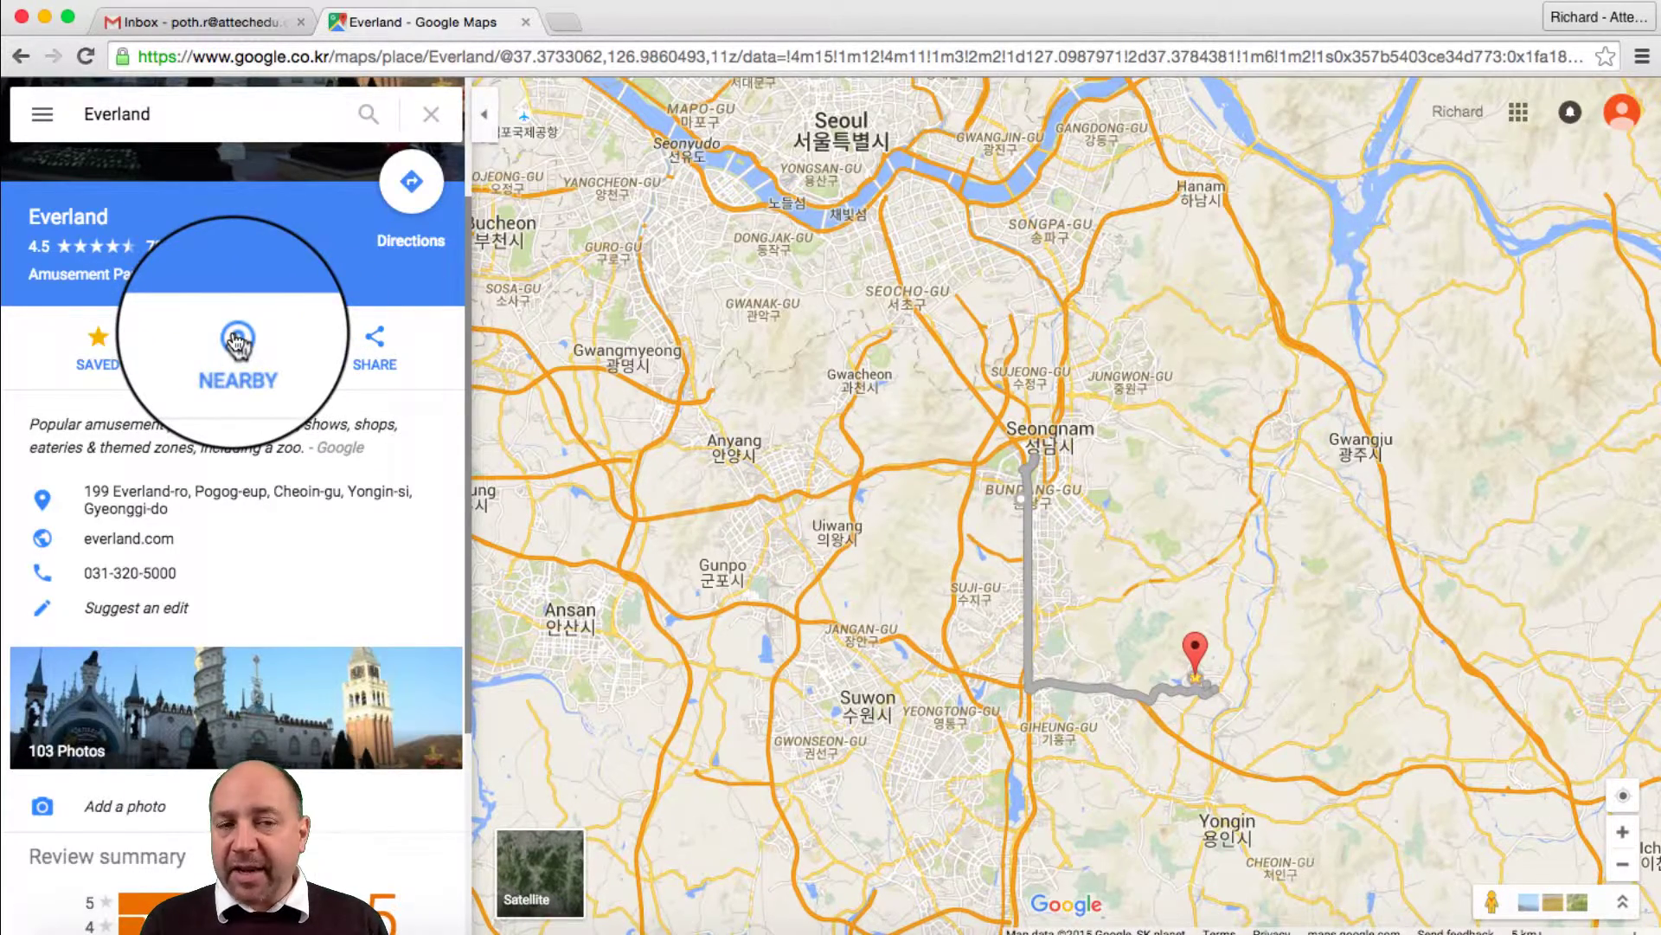
{"action": "left_click", "coordinate": [374, 343]}
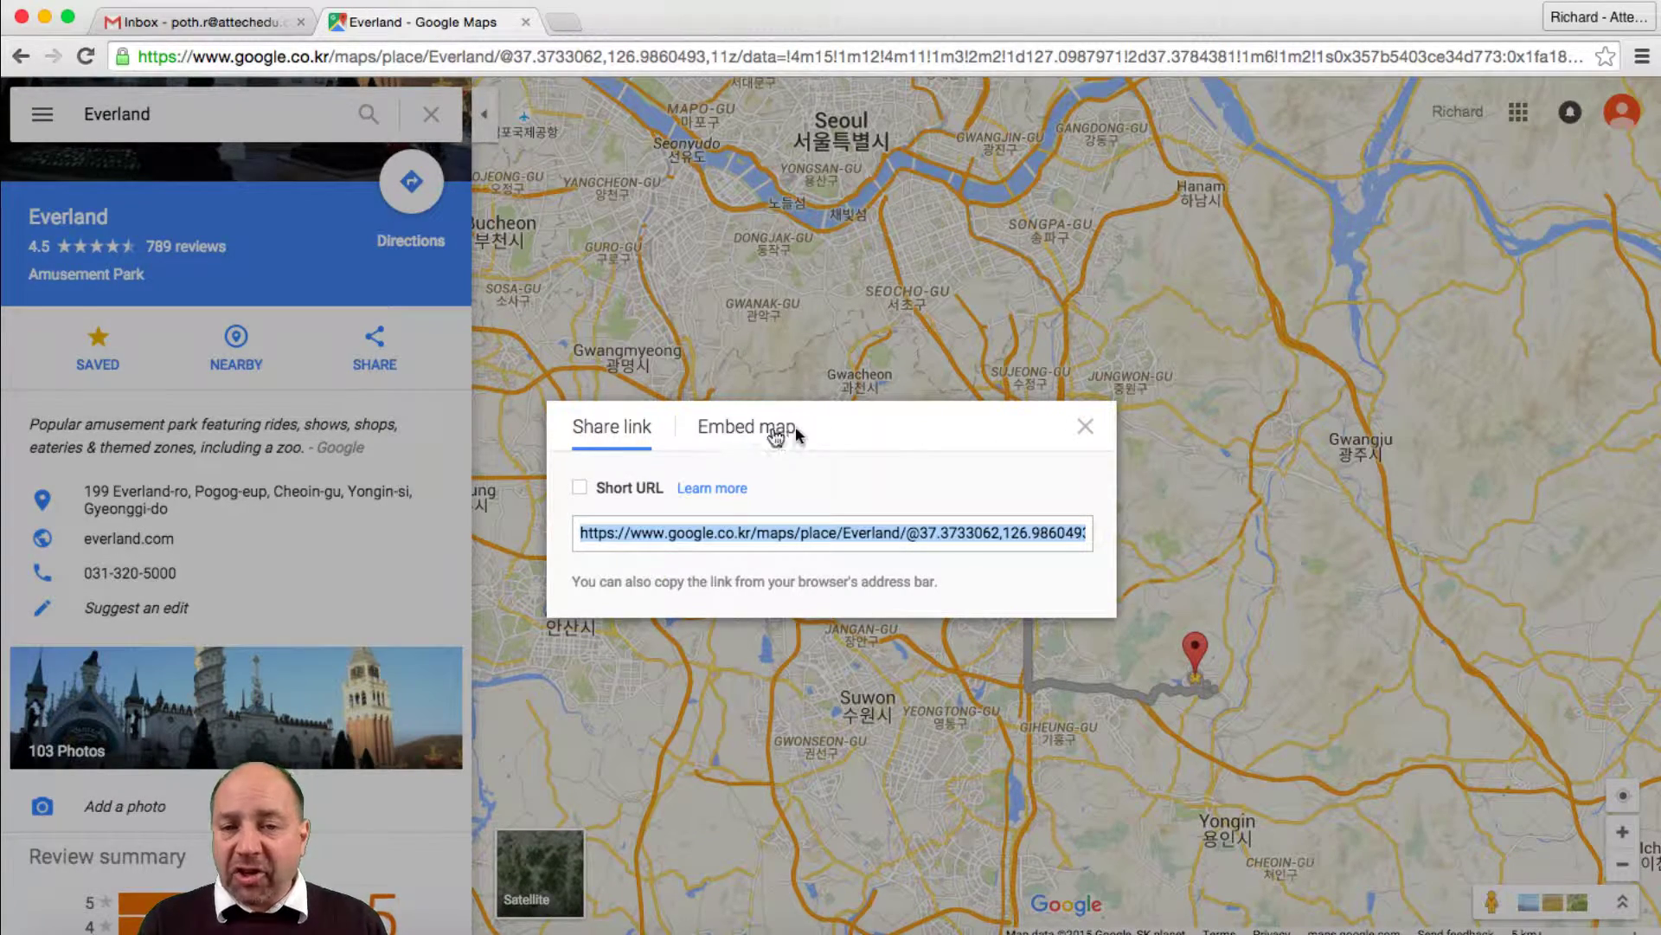
{"action": "left_click", "coordinate": [743, 428]}
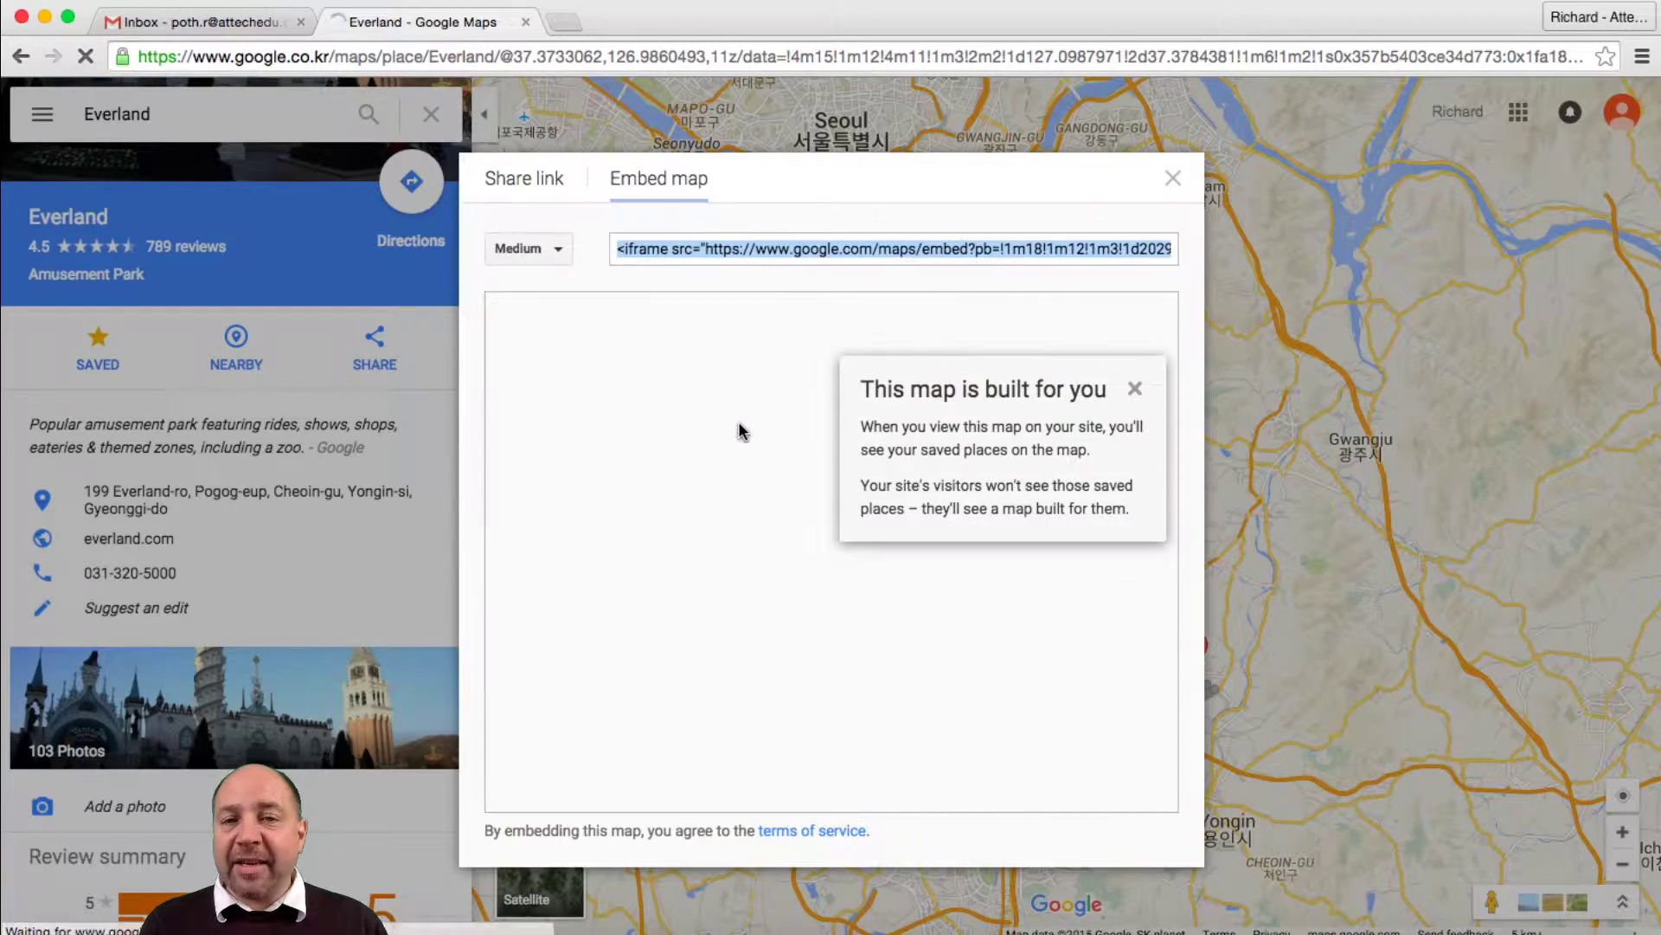